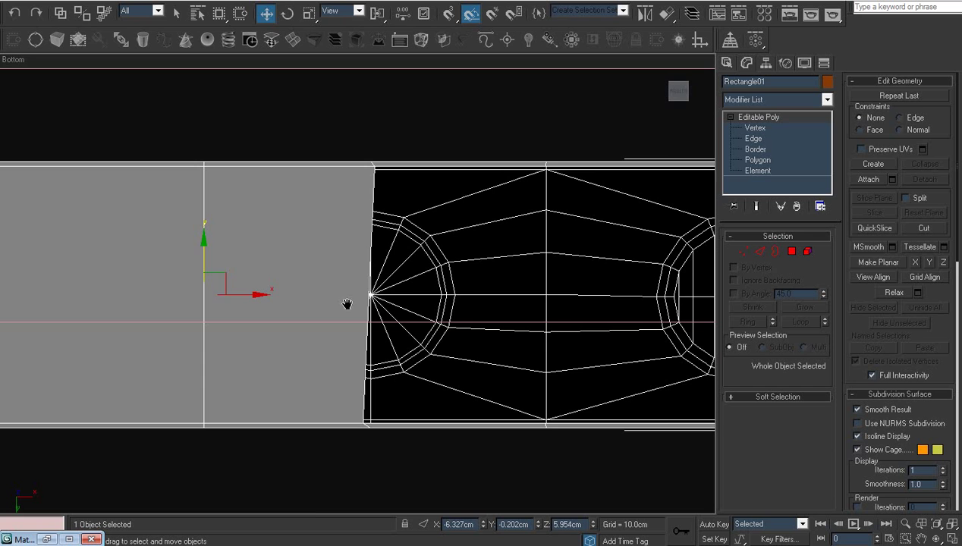
At Vertex level, move the cut-out's lower-left corner vertex along X in line with the vertical edge.
scroll(346, 304, up, 2)
key(F1)
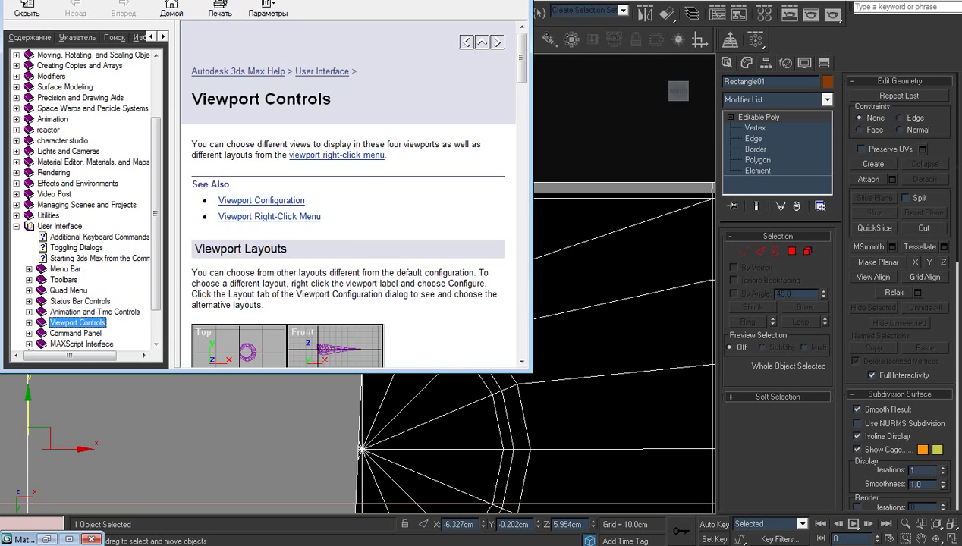
key(alt+Tab)
scroll(375, 226, up, 2)
click(755, 129)
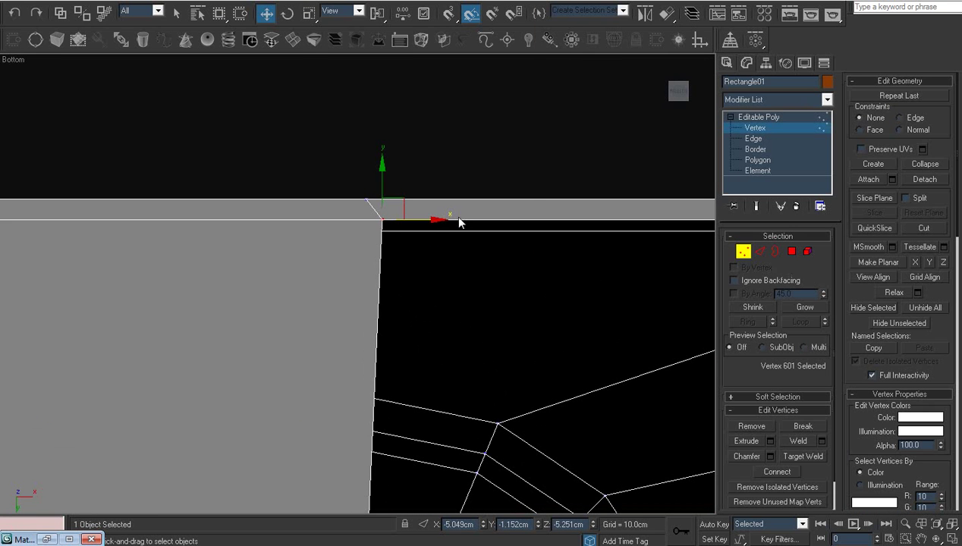
click(427, 301)
scroll(427, 301, down, 3)
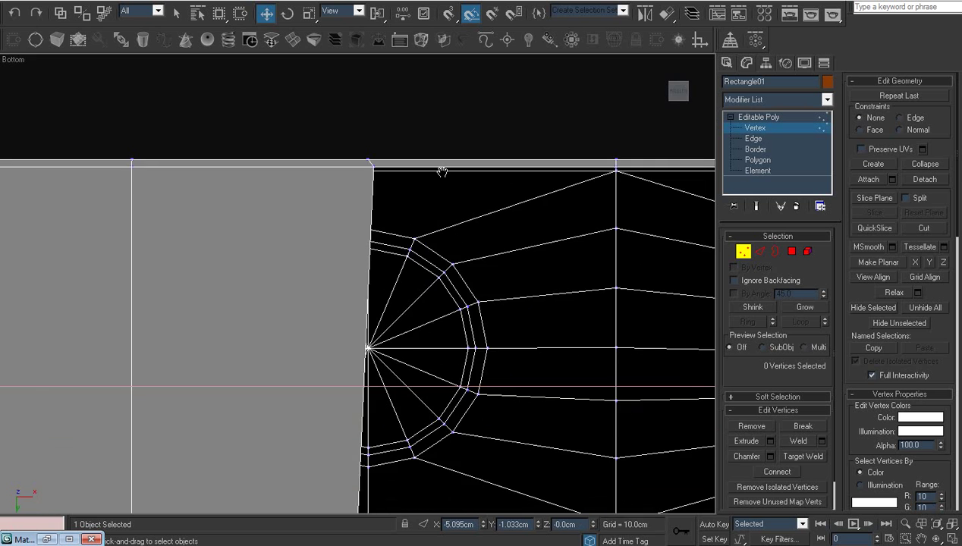
scroll(397, 358, up, 2)
scroll(361, 285, up, 2)
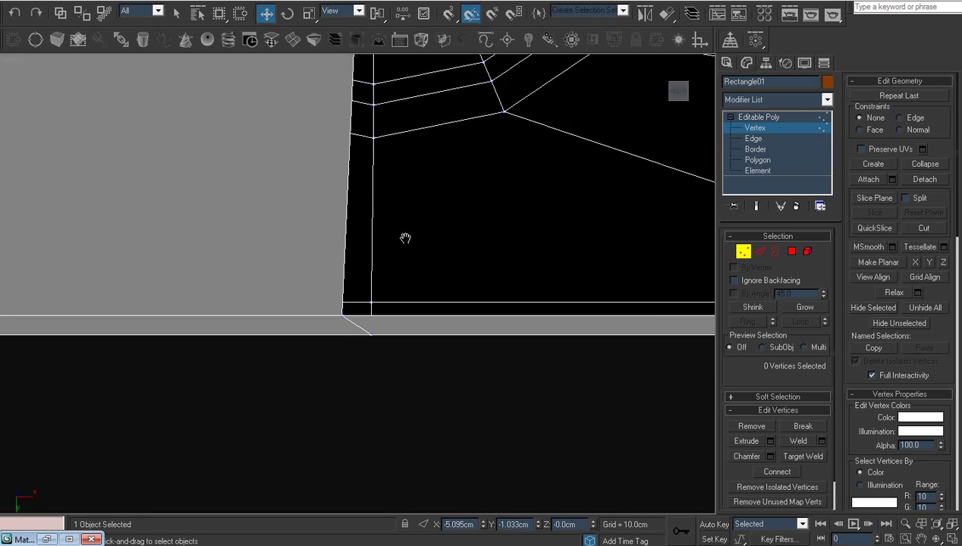
scroll(406, 238, up, 1)
click(338, 328)
drag(376, 329, 417, 329)
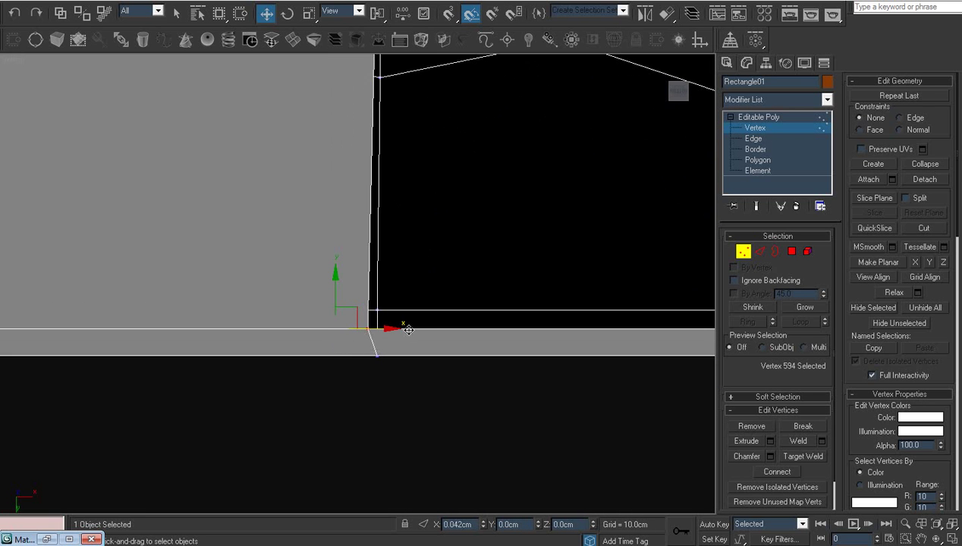
Slide the opposite corner vertex of the cut-out onto the vertical edge.
scroll(417, 329, down, 3)
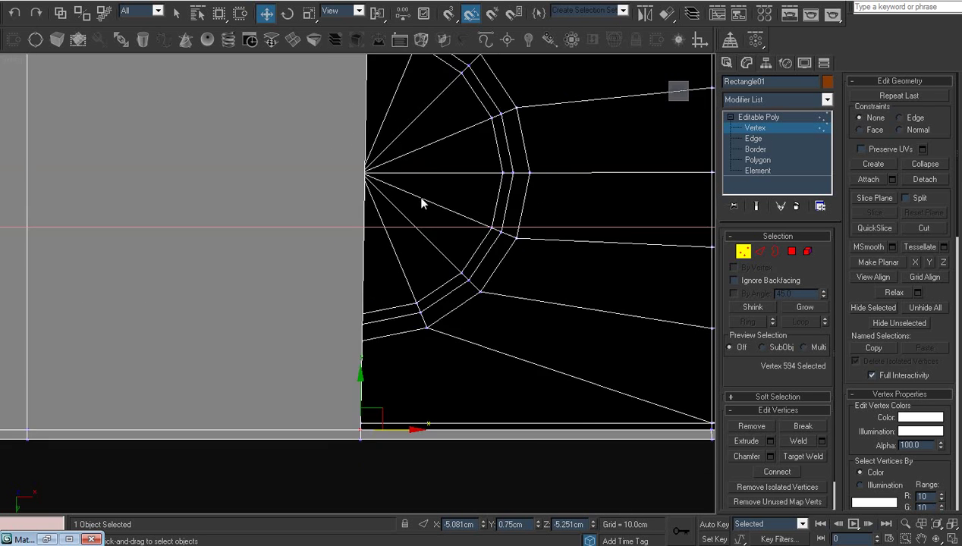
mouse_move(422, 200)
middle_down()
mouse_move(440, 292)
mouse_move(479, 290)
middle_up()
scroll(429, 269, up, 3)
scroll(479, 289, up, 1)
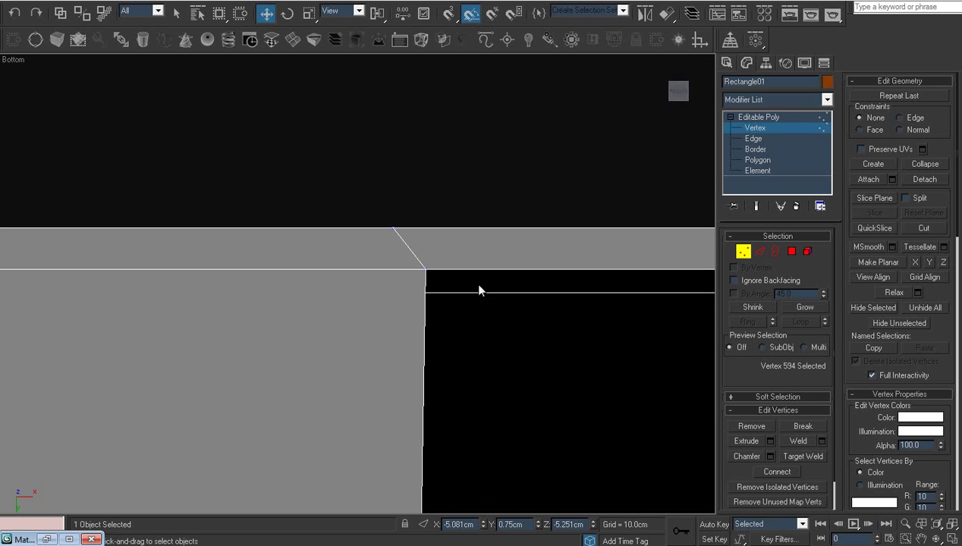
click(428, 273)
drag(426, 274, 432, 274)
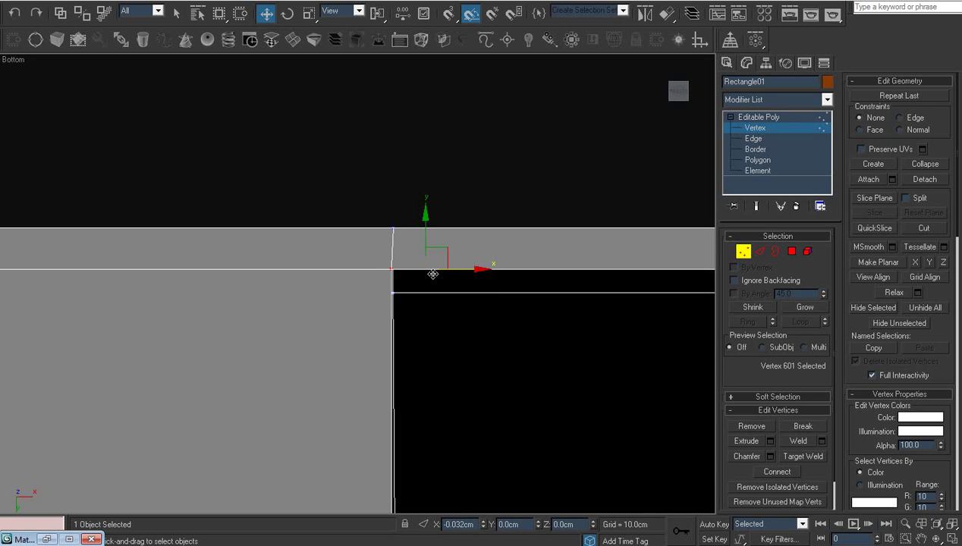
Bring the circular ring geometry into view and switch to Edge level.
scroll(444, 296, down, 2)
middle_drag(465, 230, 439, 300)
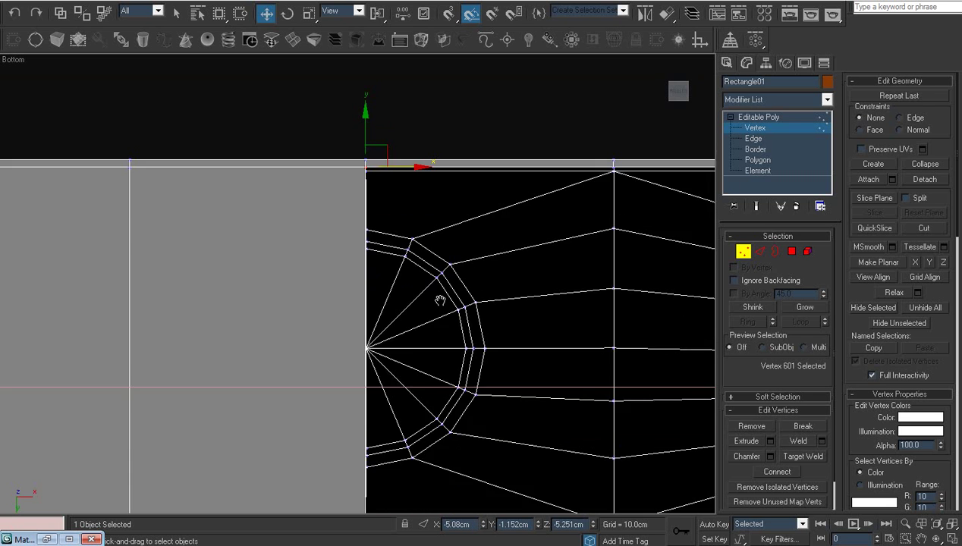
scroll(440, 300, down, 2)
scroll(445, 284, down, 1)
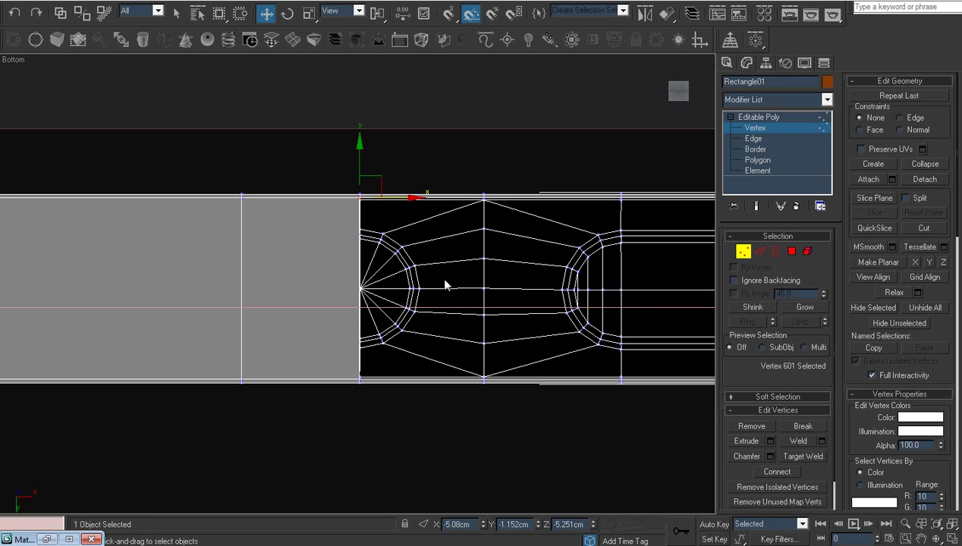
scroll(385, 215, up, 2)
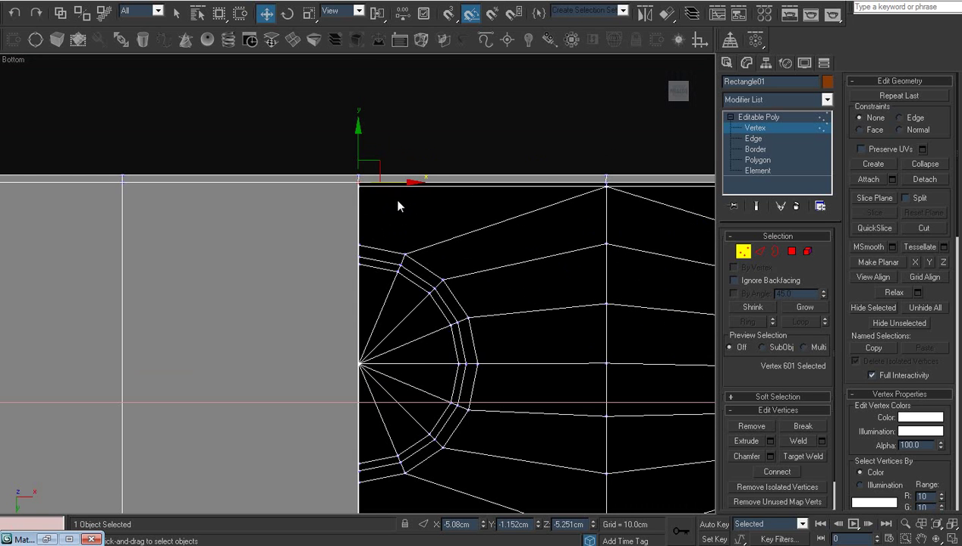
key(2)
scroll(409, 360, up, 3)
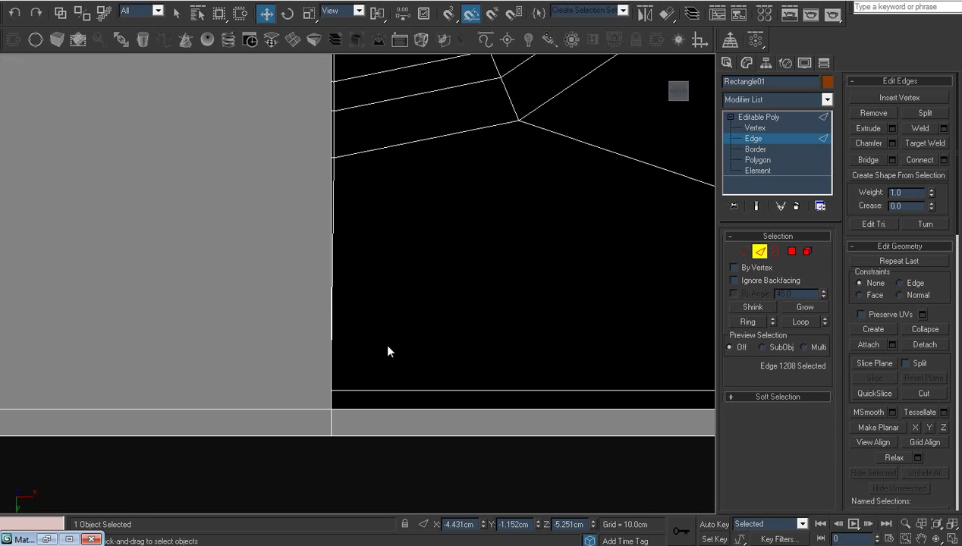
Nudge the vertical edge at the band's corner slightly along X.
click(402, 410)
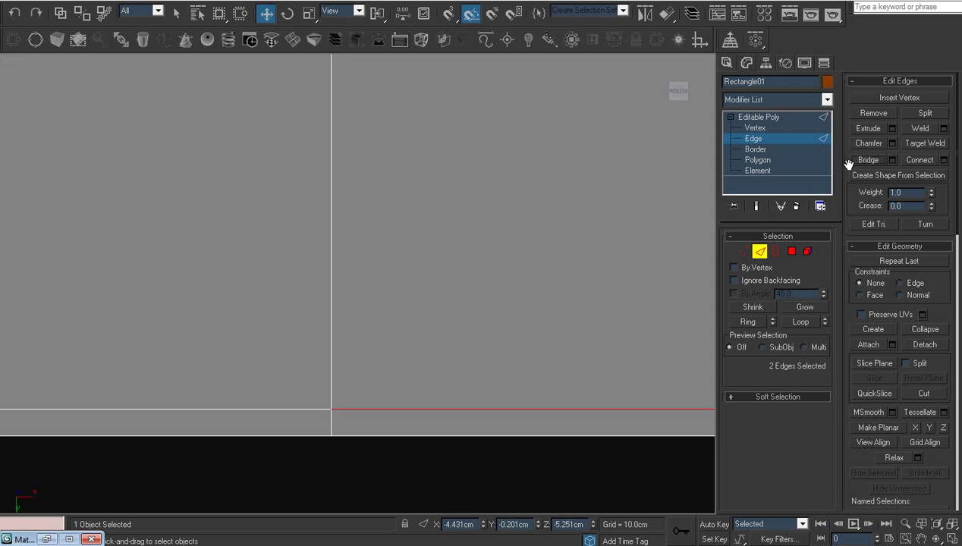
scroll(870, 172, down, 1)
scroll(407, 260, up, 3)
scroll(369, 349, down, 2)
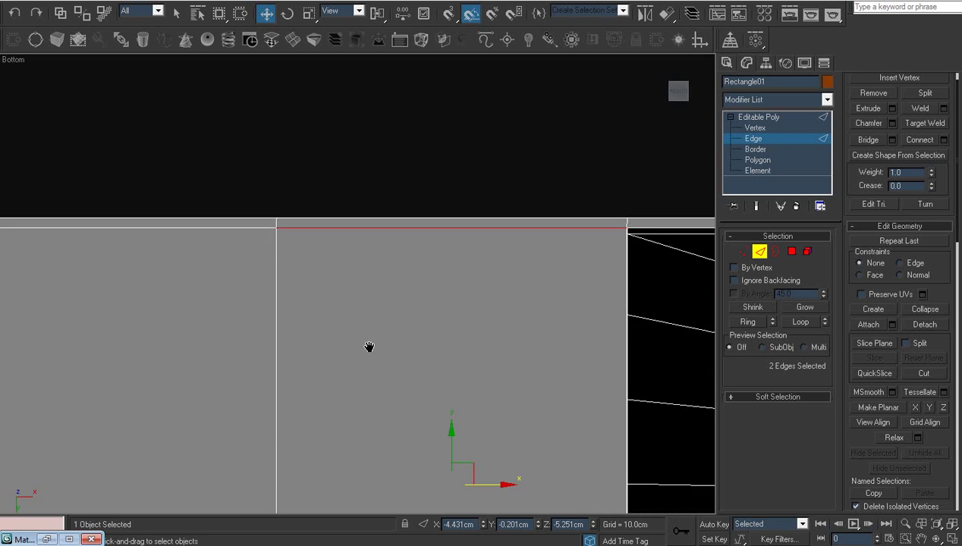
scroll(322, 172, down, 2)
scroll(369, 314, up, 3)
scroll(339, 311, up, 2)
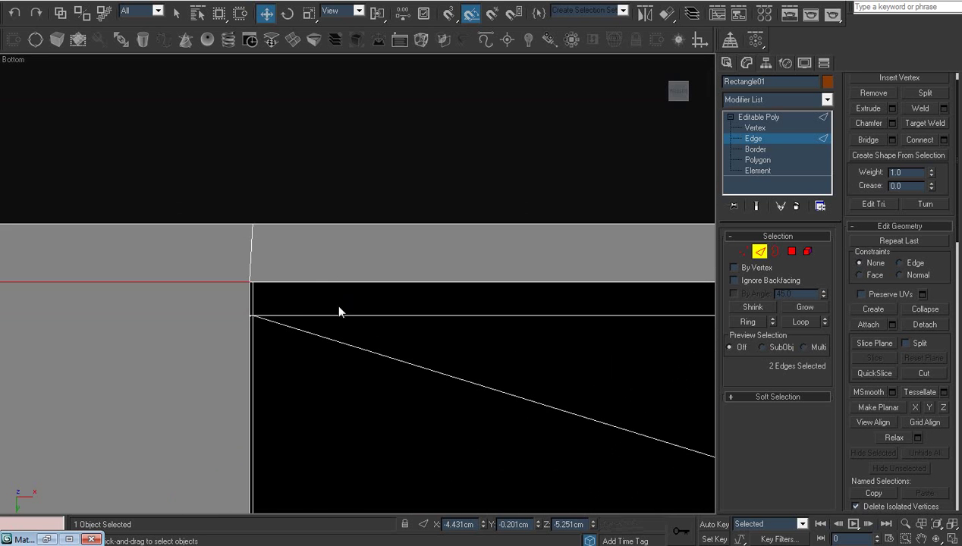
click(245, 319)
scroll(279, 338, down, 2)
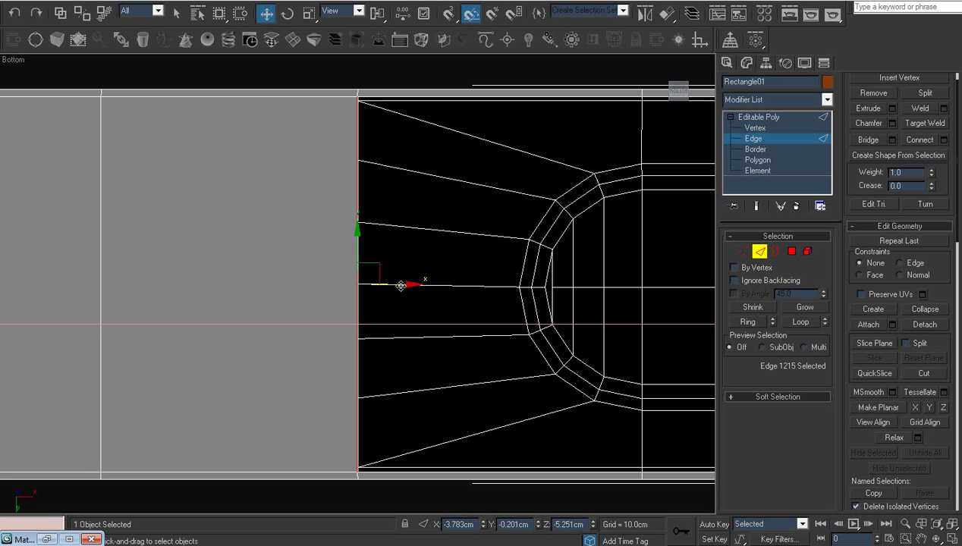
drag(401, 285, 401, 285)
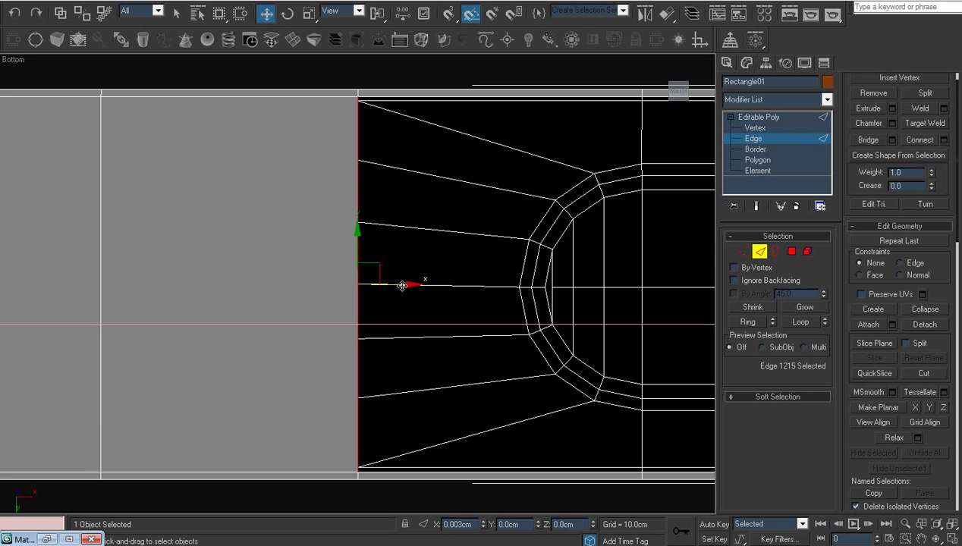
Select the band's top border edge together with its bottom border edge.
scroll(444, 333, up, 3)
scroll(395, 313, up, 3)
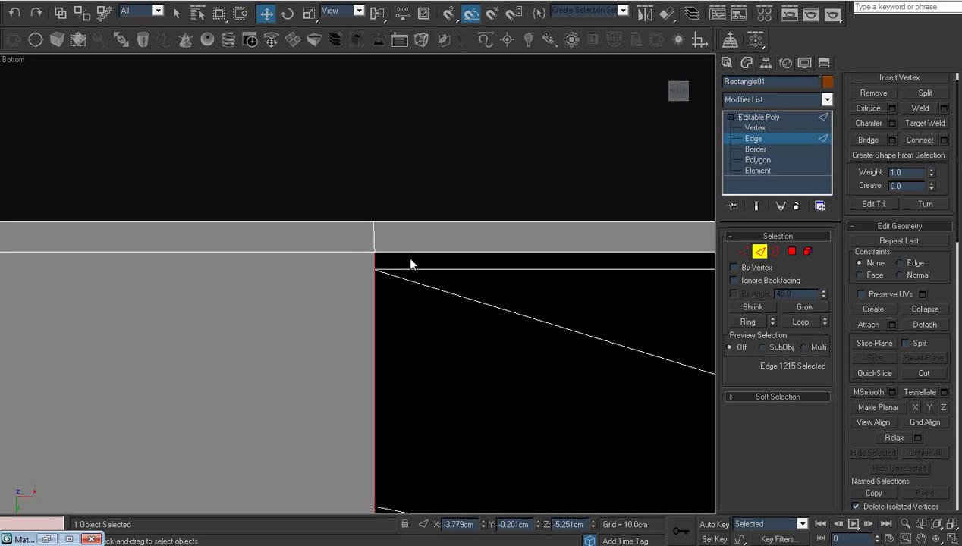
scroll(436, 361, down, 4)
scroll(401, 262, up, 3)
scroll(410, 225, up, 2)
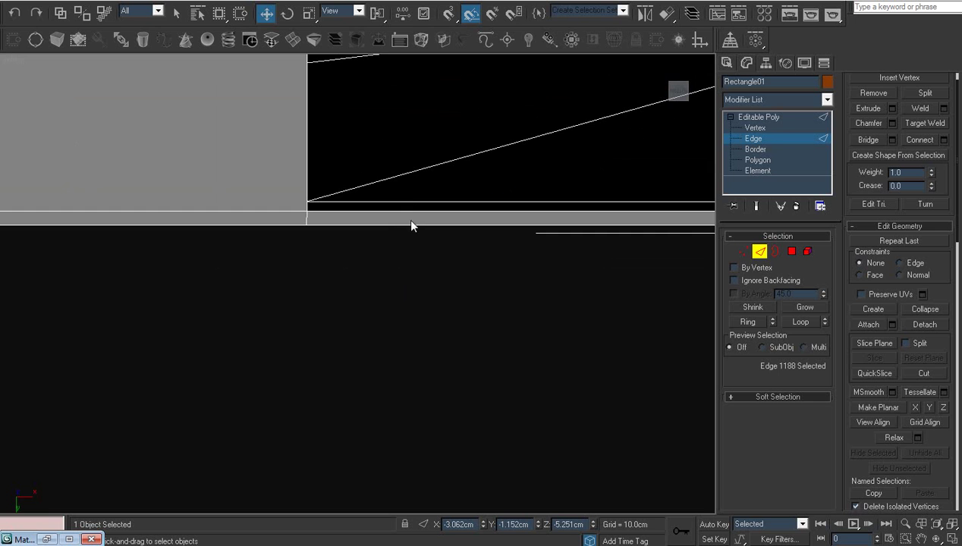
ctrl+click(412, 209)
scroll(417, 242, down, 3)
scroll(422, 267, up, 3)
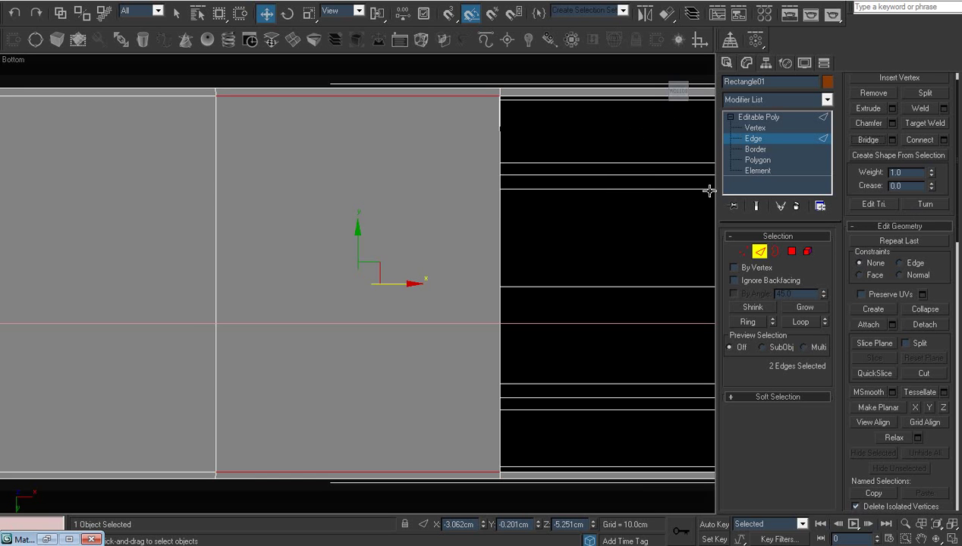
scroll(422, 268, down, 1)
scroll(422, 268, up, 2)
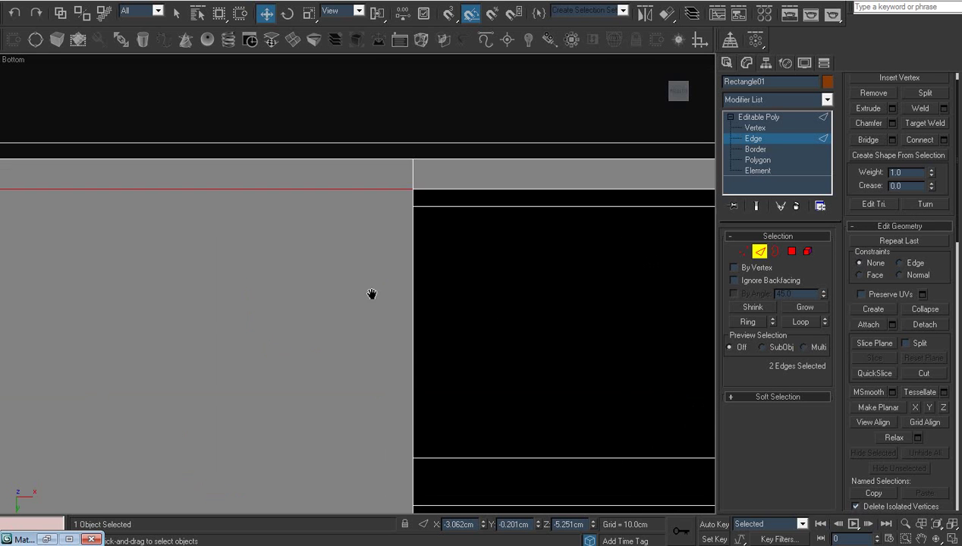
click(446, 191)
scroll(485, 303, down, 3)
scroll(406, 345, up, 2)
scroll(395, 310, up, 2)
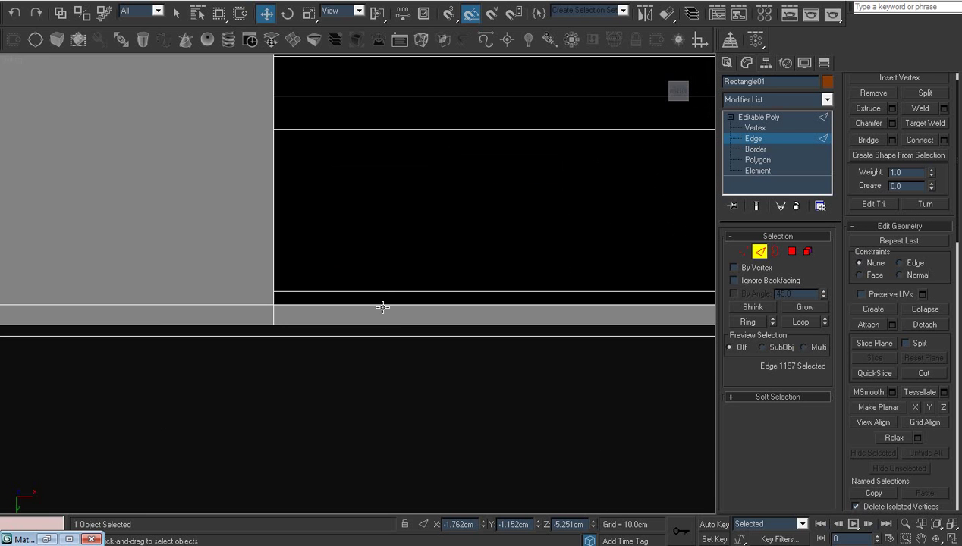
ctrl+click(382, 307)
Bridge the top and bottom arc edges of the rounded end to fill most of the gap.
key(z)
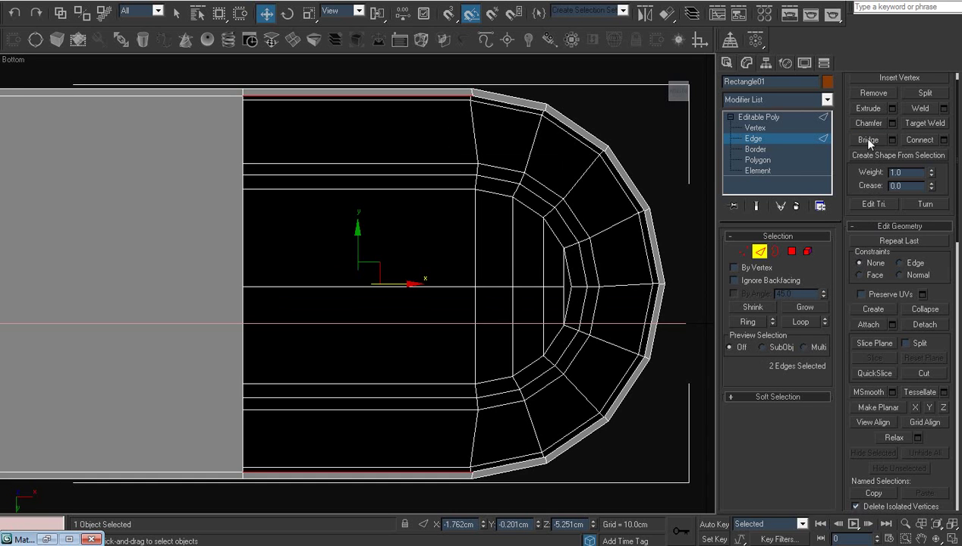
middle_drag(462, 189, 383, 241)
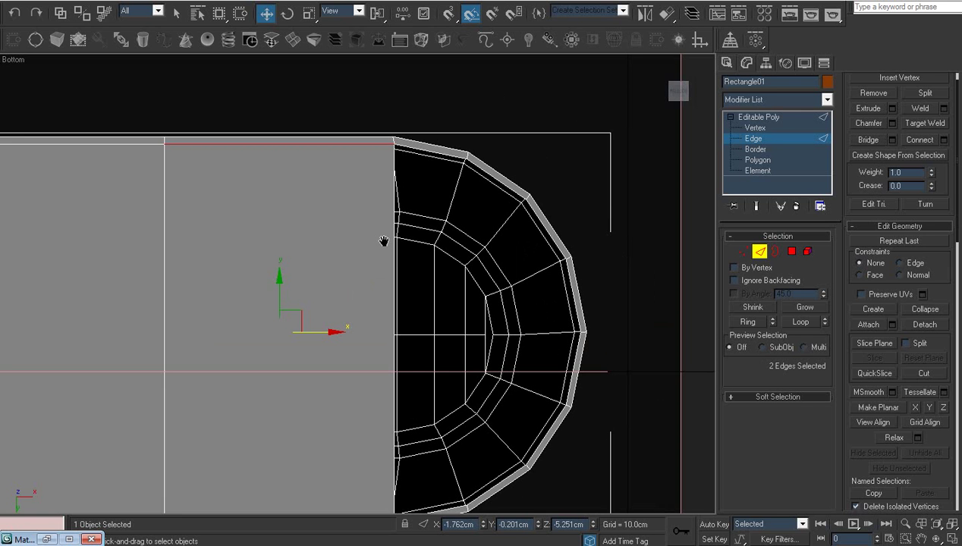
click(432, 153)
scroll(444, 243, up, 2)
click(464, 438)
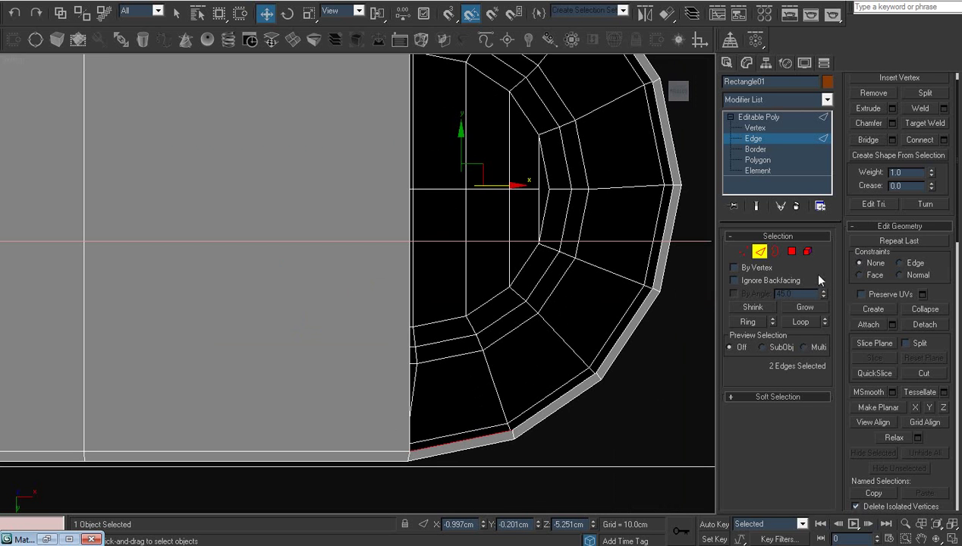
scroll(421, 277, down, 2)
click(423, 130)
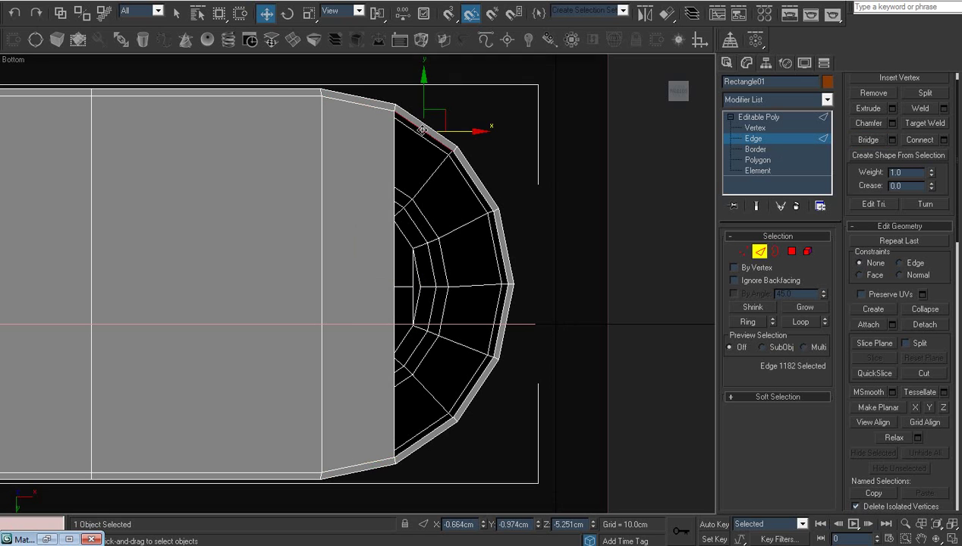
ctrl+click(427, 433)
click(867, 140)
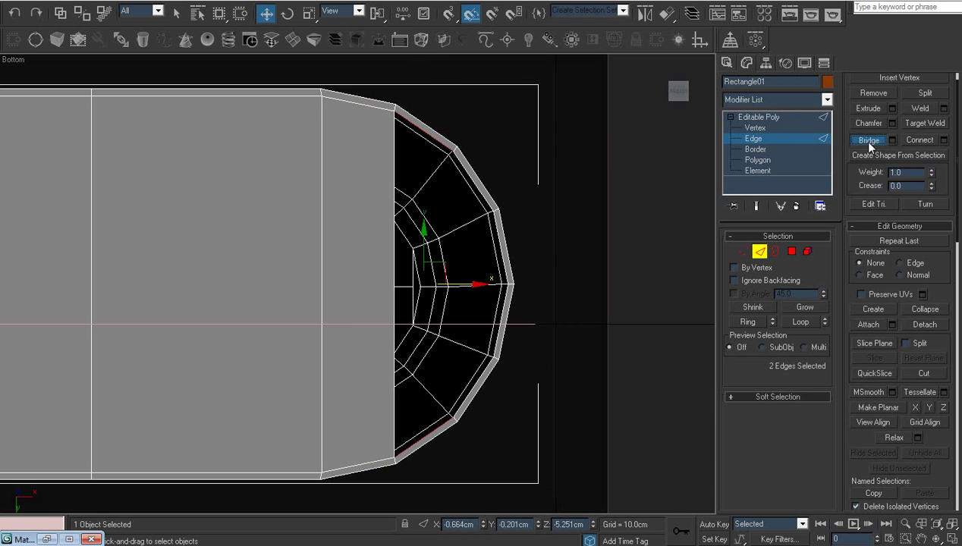
Select the edges on both sides of the remaining tip gap and zoom to them.
click(474, 190)
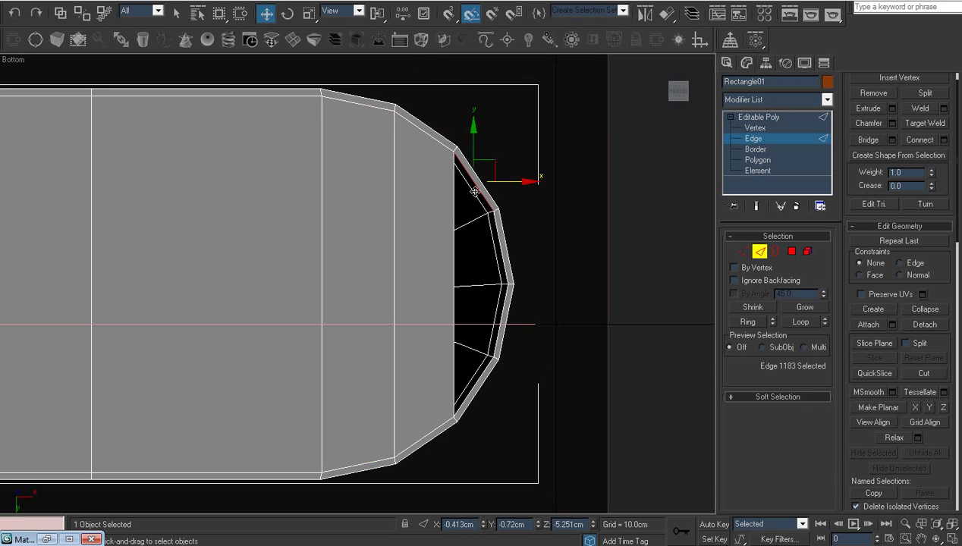
ctrl+click(478, 379)
key(z)
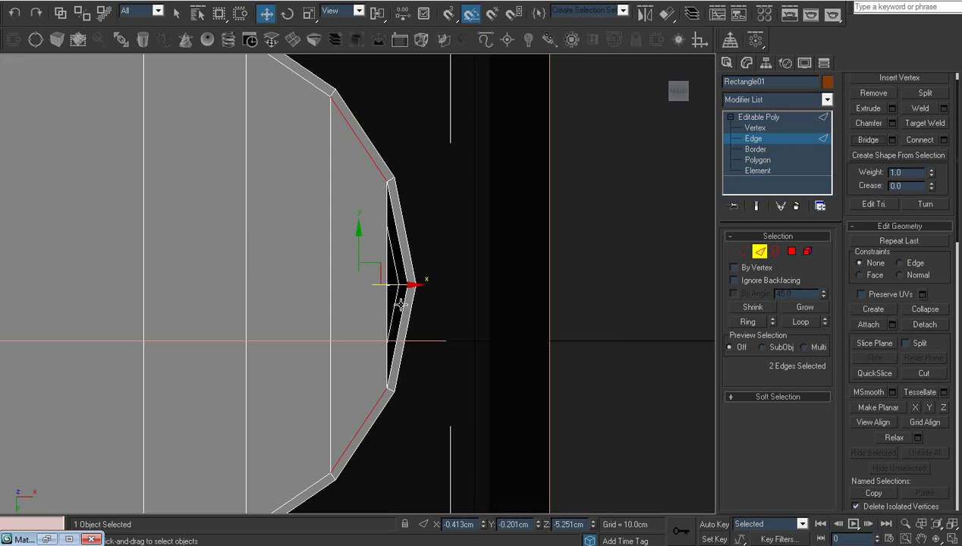
At Border level, cap the open hole at the rounded tip.
click(750, 150)
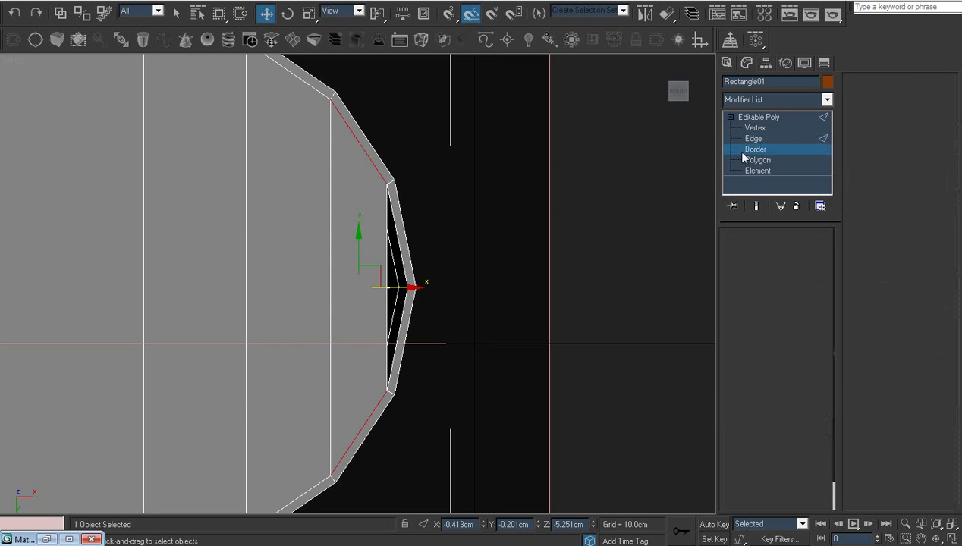
click(417, 276)
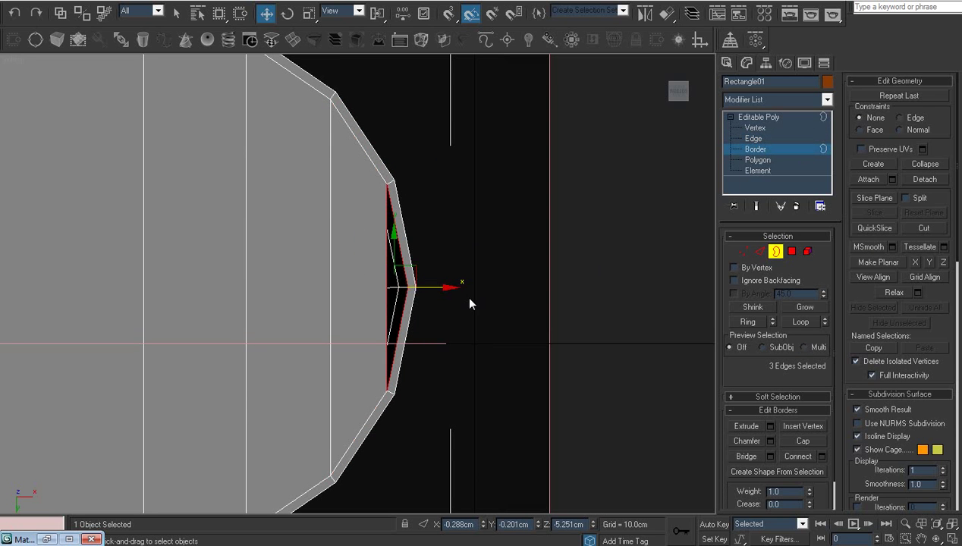
click(808, 446)
scroll(213, 303, down, 5)
mouse_move(126, 280)
middle_down()
mouse_move(227, 299)
mouse_move(492, 314)
middle_up()
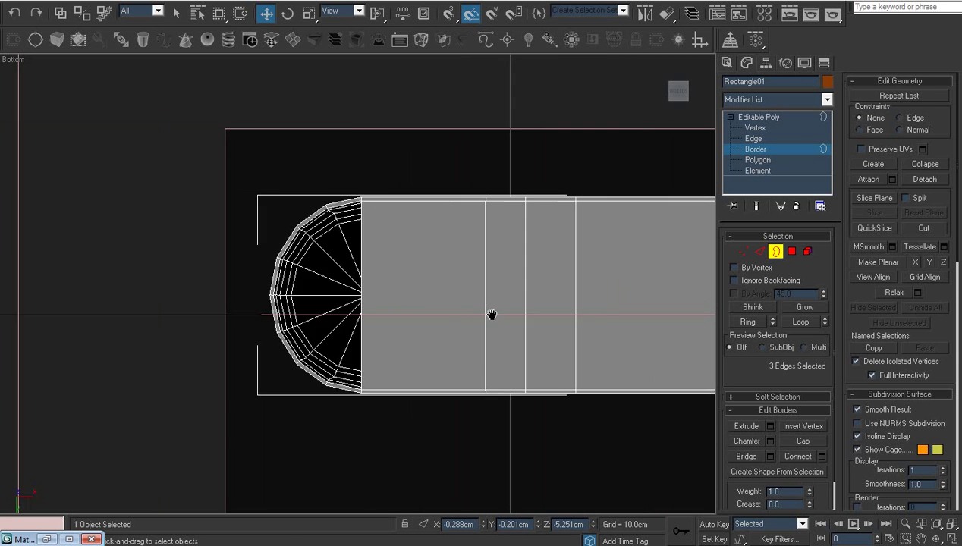
scroll(491, 314, up, 3)
middle_drag(550, 318, 432, 208)
Bridge the top rim edge with its facing edge to fill the first gap.
key(2)
click(419, 133)
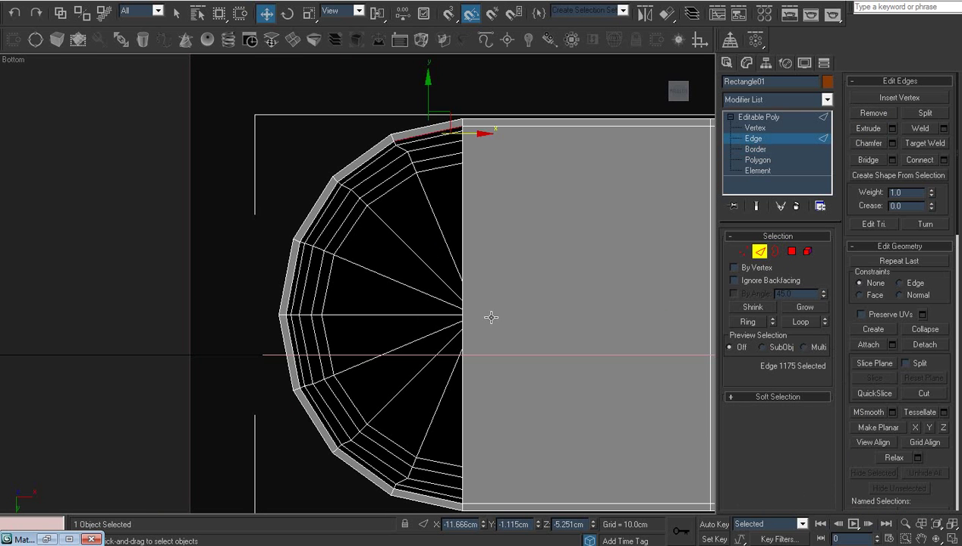
middle_drag(492, 317, 451, 213)
ctrl+click(388, 393)
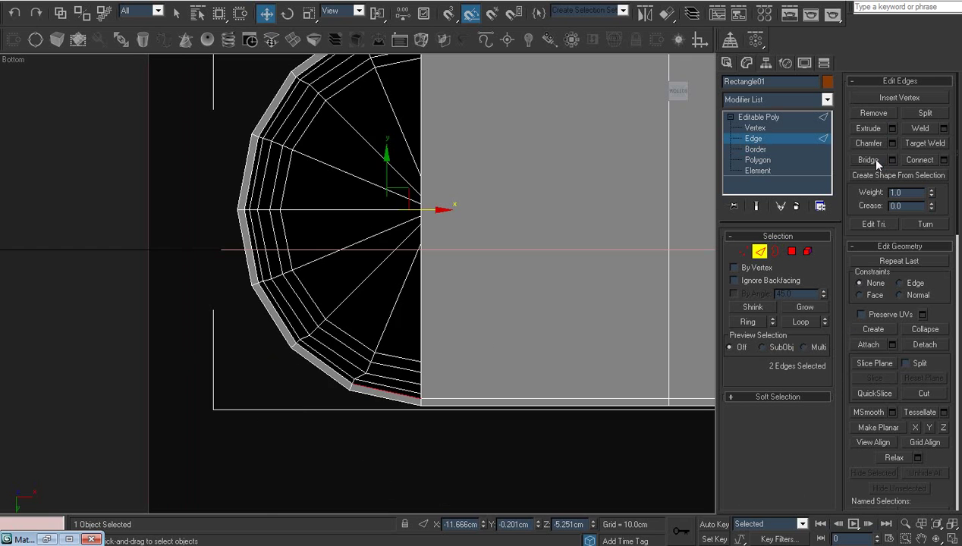
middle_drag(422, 154, 387, 192)
click(384, 186)
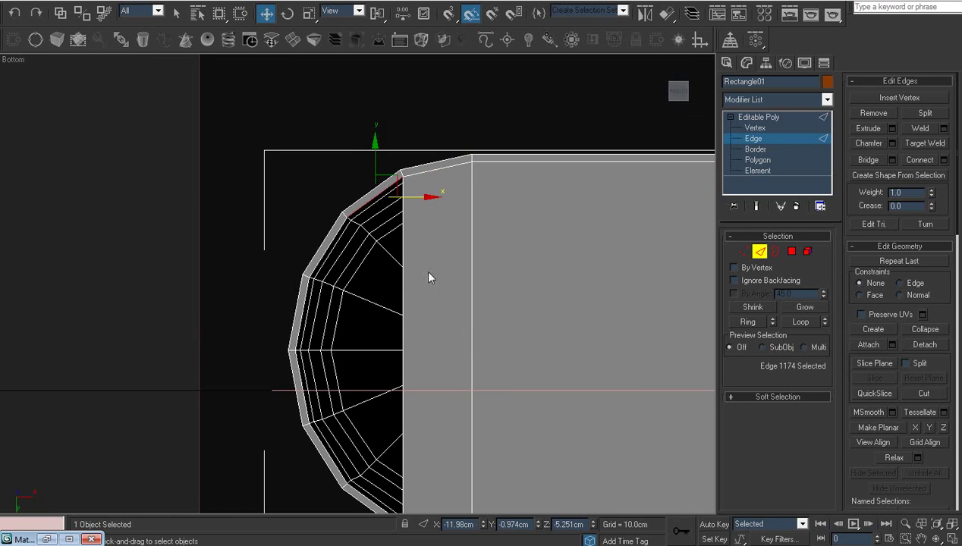
middle_drag(403, 480, 394, 317)
ctrl+click(364, 338)
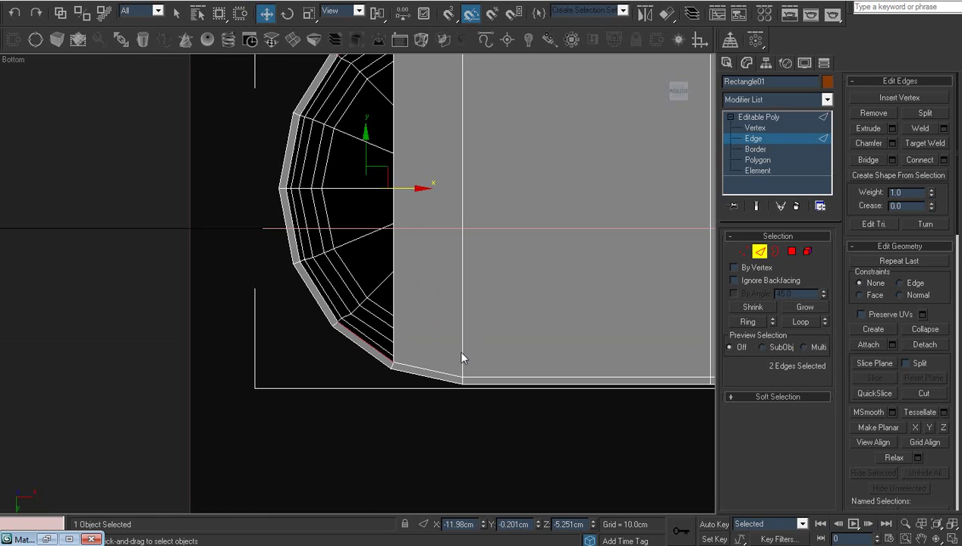
click(870, 161)
Bridge the two edges across the lower gap to fill it.
middle_drag(598, 156, 652, 264)
scroll(374, 165, up, 2)
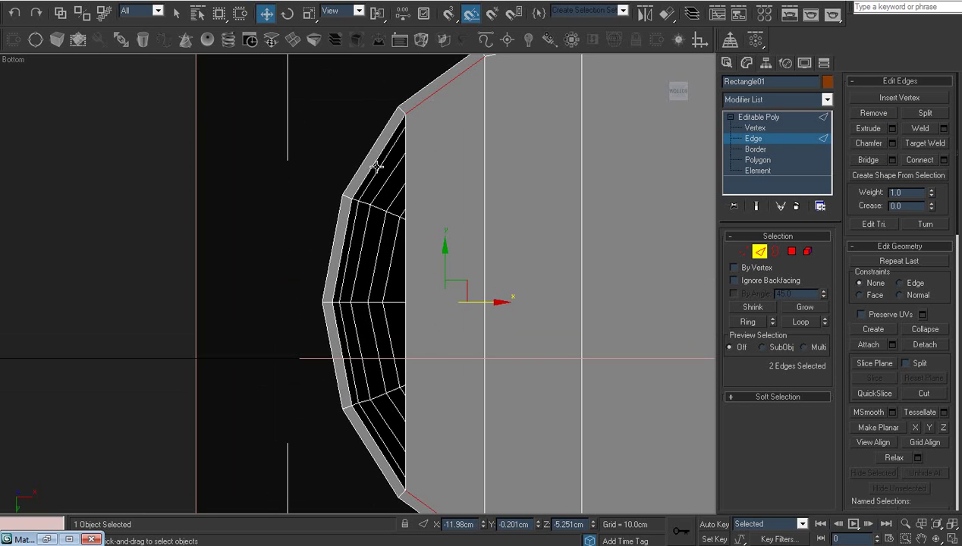
click(372, 166)
middle_drag(446, 310, 457, 235)
ctrl+click(392, 387)
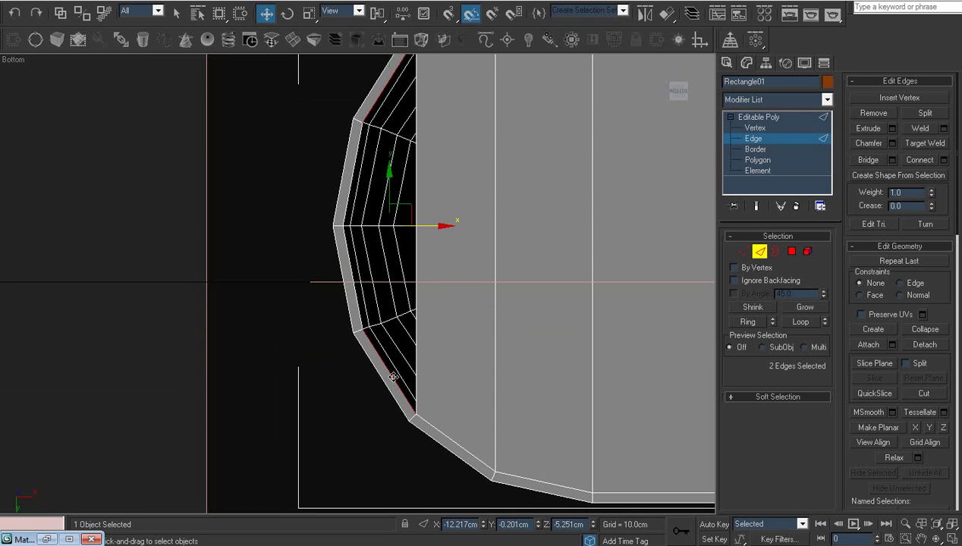
middle_drag(390, 373, 359, 432)
click(869, 161)
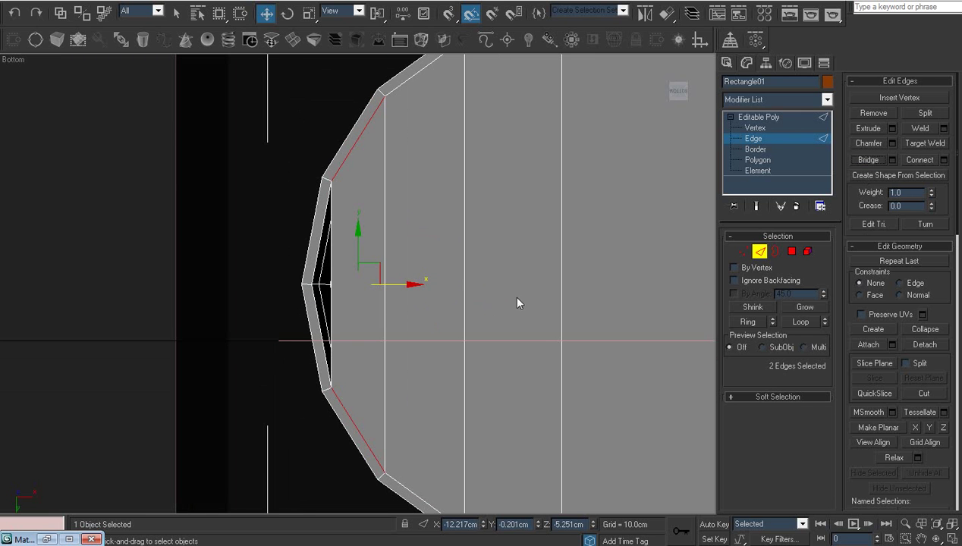
Cap the open border hole at the second rounded tip.
key(3)
click(328, 223)
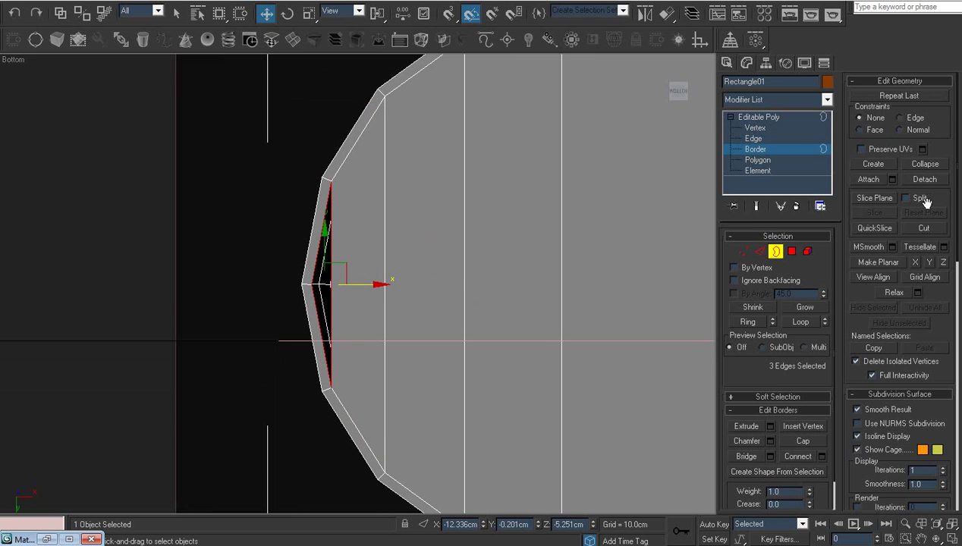
click(802, 440)
middle_drag(503, 288, 484, 296)
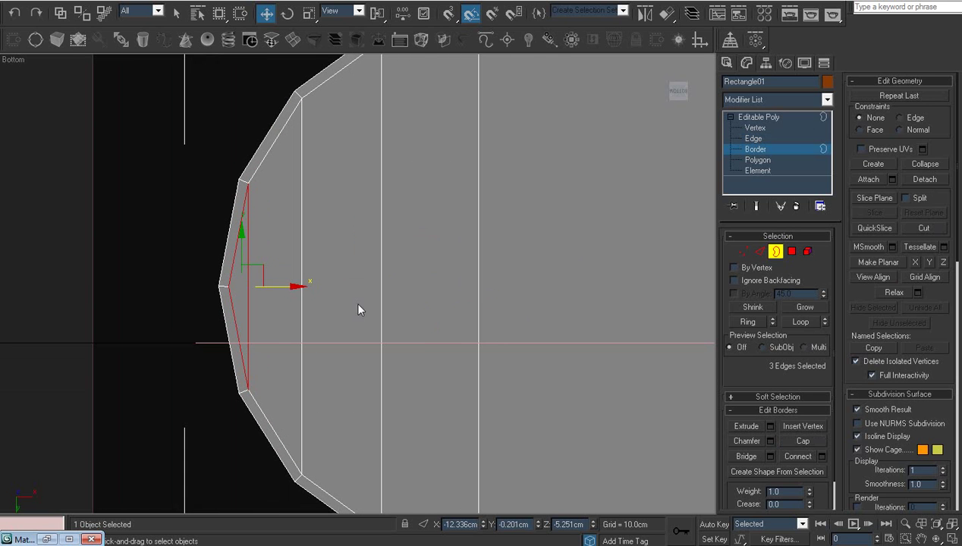
Ring-select the body's crosswise edges and Connect them with one lengthwise edge loop.
key(2)
click(301, 294)
key(alt+r)
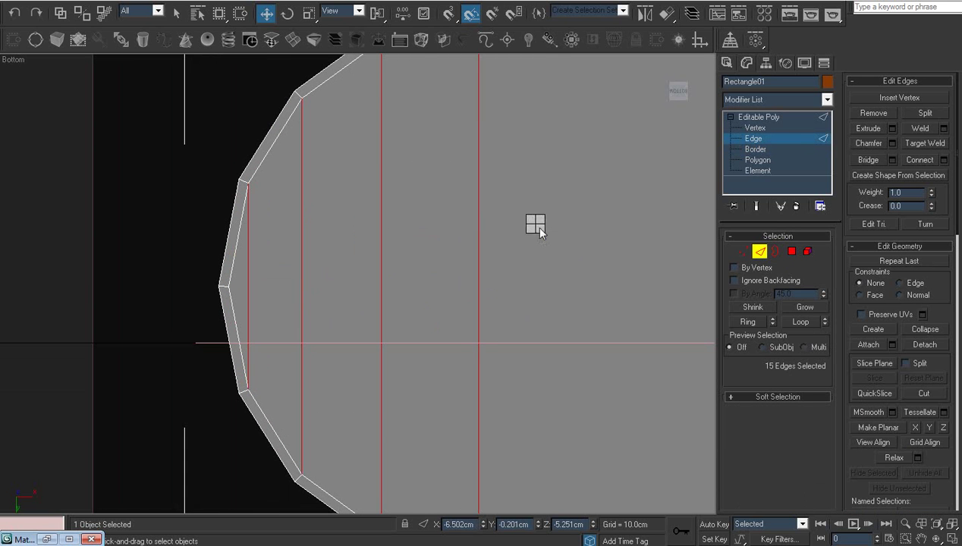
right_click(533, 225)
click(466, 260)
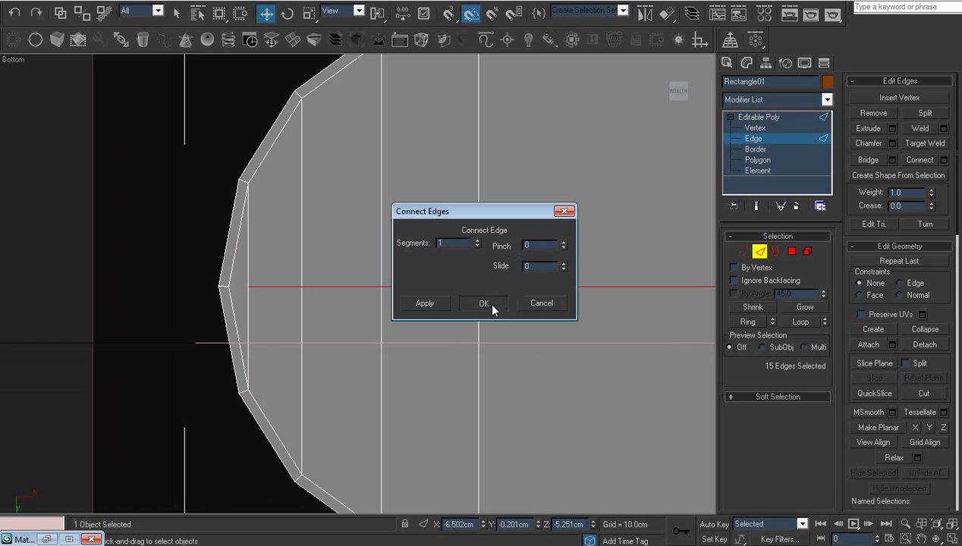
click(484, 303)
scroll(495, 292, down, 3)
click(755, 117)
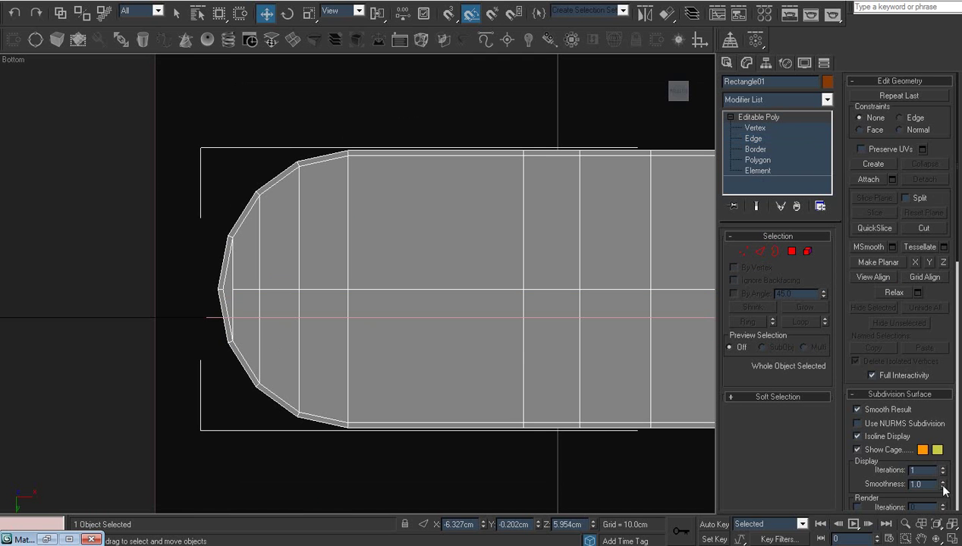
Select the whole body at Element level and assign it smoothing group 30.
click(936, 523)
click(936, 539)
mouse_move(263, 236)
mouse_down()
mouse_move(294, 322)
mouse_move(303, 243)
mouse_up()
click(757, 170)
click(452, 224)
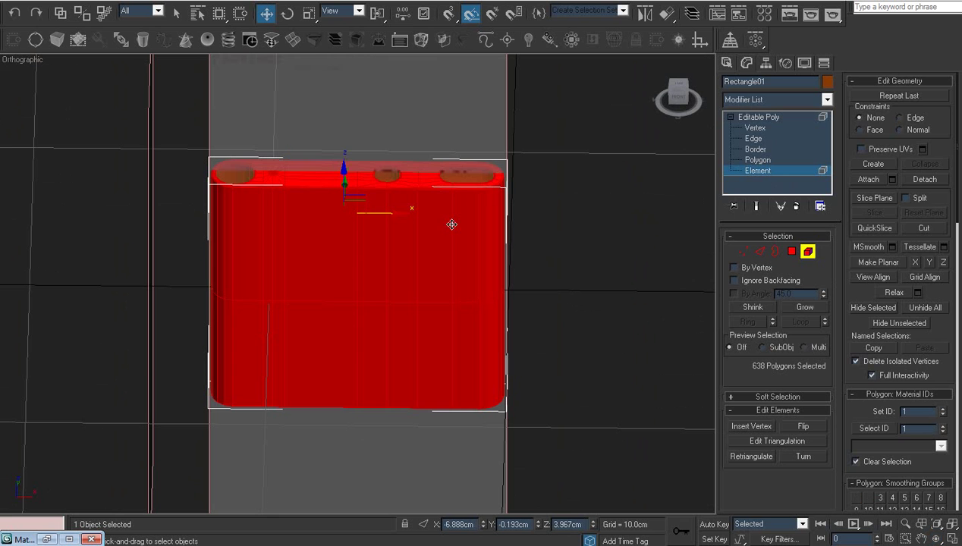
scroll(940, 322, down, 3)
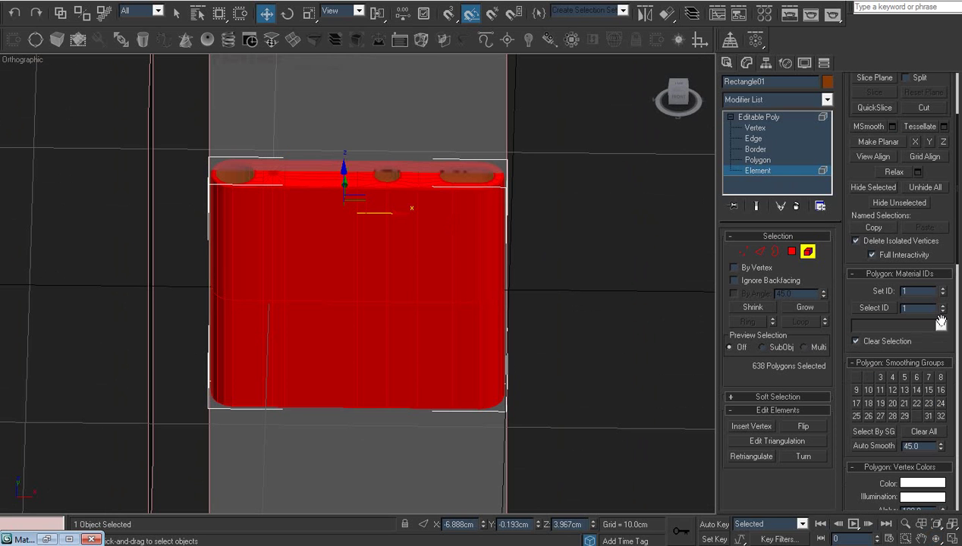
click(917, 415)
click(938, 538)
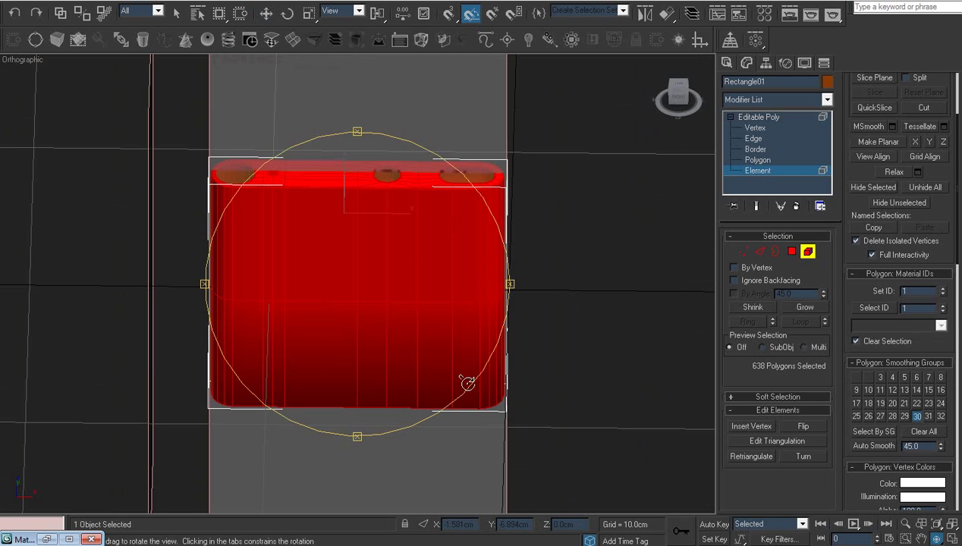
mouse_move(465, 382)
mouse_down()
mouse_move(391, 289)
mouse_move(421, 348)
mouse_move(405, 289)
mouse_up()
Clear the element selection, return to object level and frame the rim's rounded corner.
right_click(405, 289)
click(626, 320)
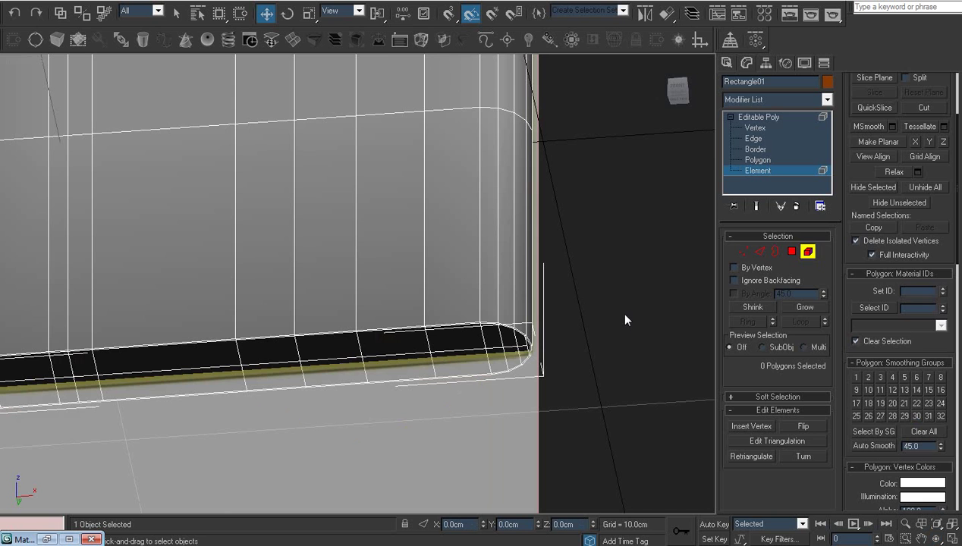
click(747, 117)
scroll(354, 273, up, 3)
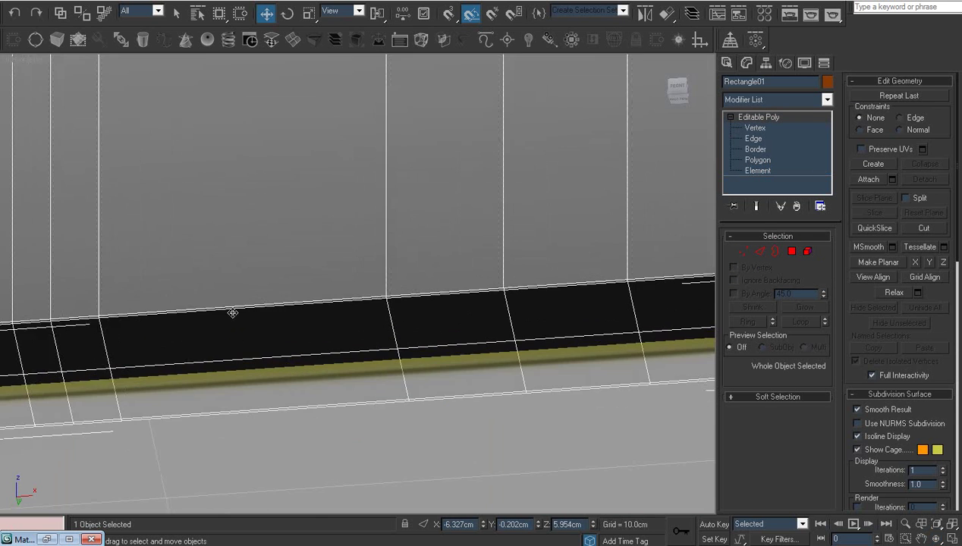
scroll(264, 329, up, 3)
scroll(265, 329, up, 2)
scroll(266, 334, down, 2)
middle_drag(266, 334, 336, 333)
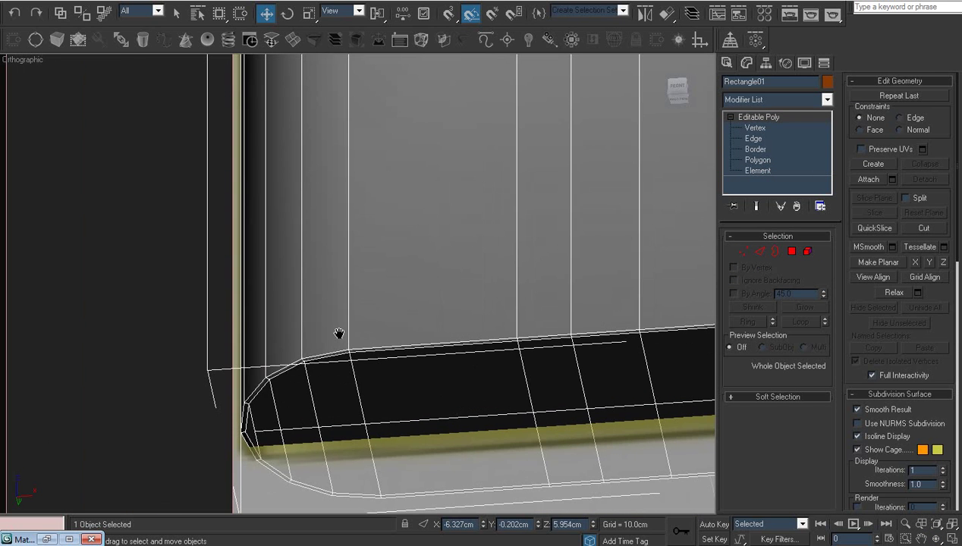
Ring-select the vertical edges and Connect them with Slide 97 to hug the rim.
key(2)
click(348, 328)
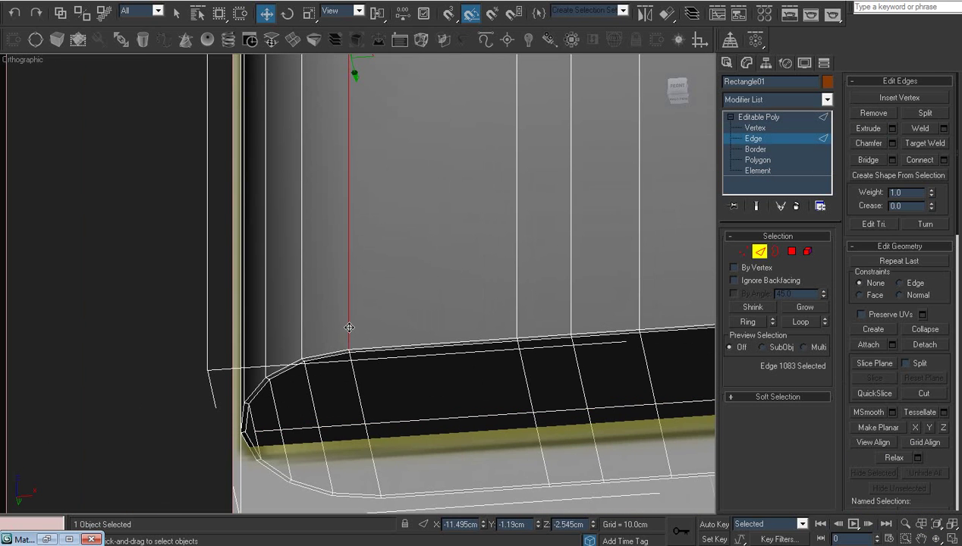
key(alt+r)
right_click(418, 275)
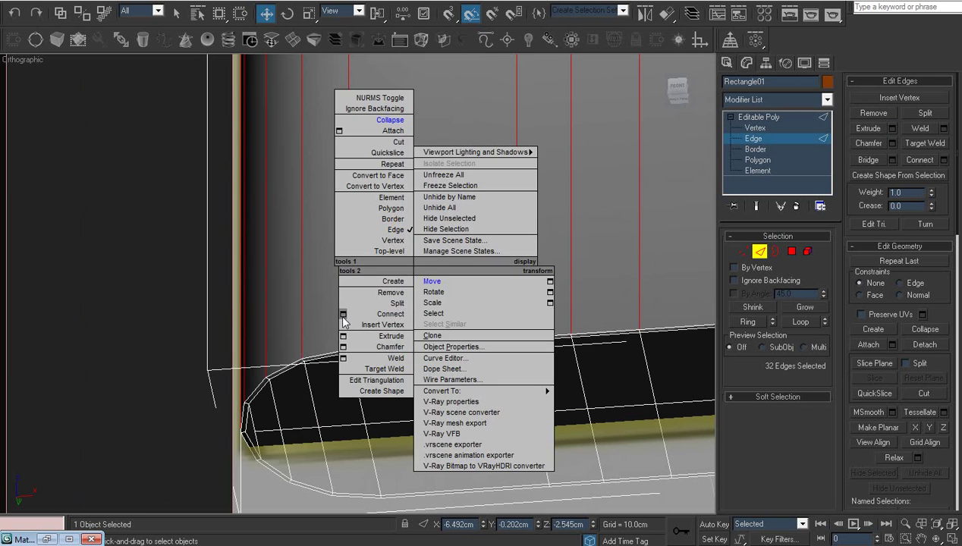
click(343, 314)
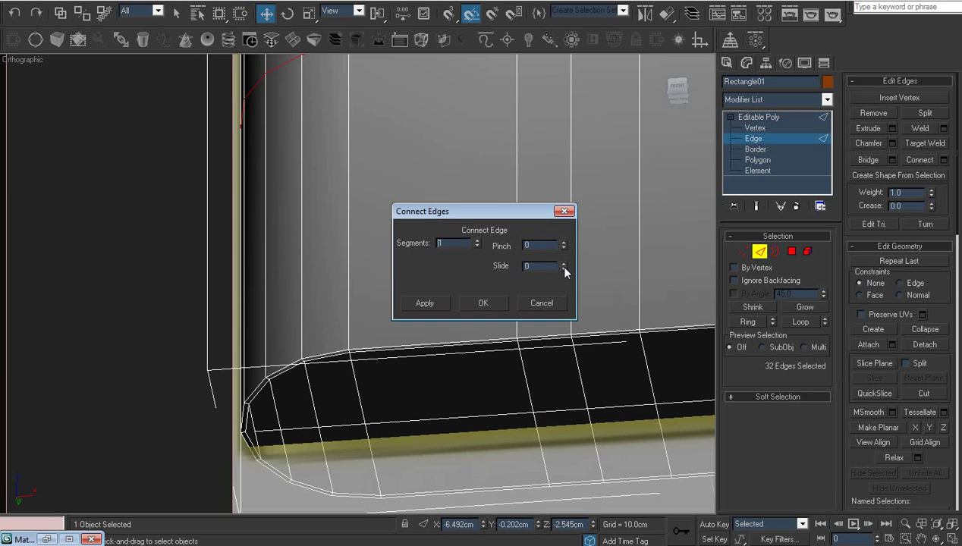
drag(565, 267, 556, 137)
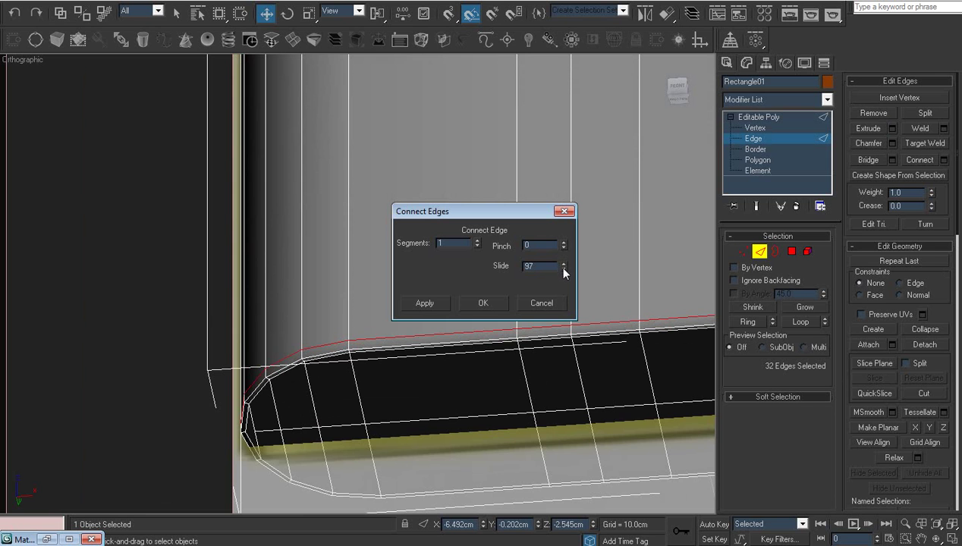
click(486, 303)
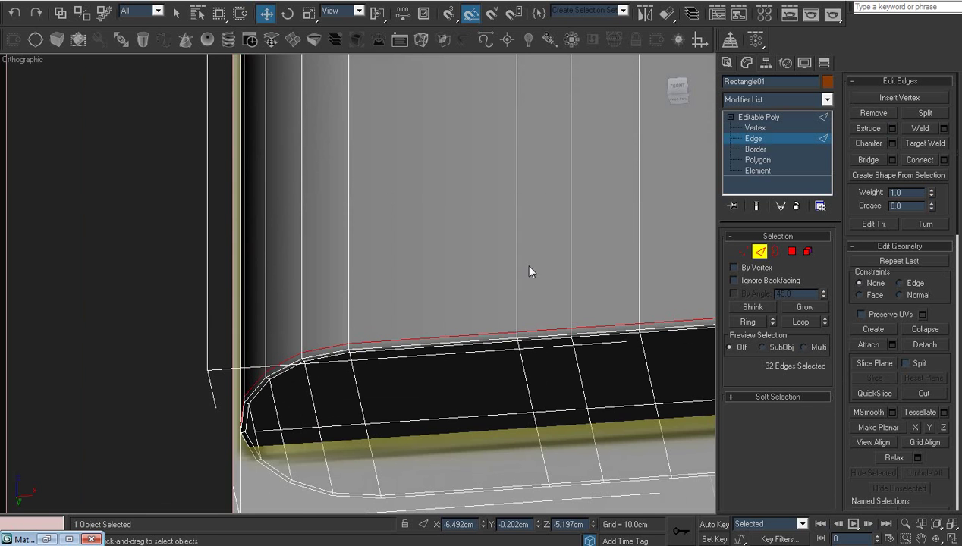
scroll(524, 263, down, 3)
click(747, 140)
Isolate the slab with Alt+Q, quick-render it with Shift+Q, then close the render.
middle_drag(530, 211, 428, 260)
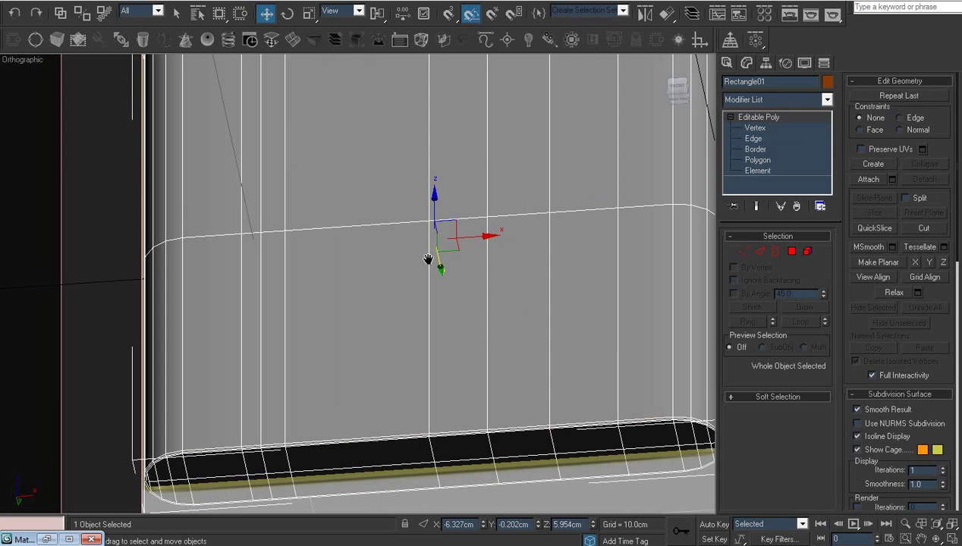
click(934, 538)
mouse_move(423, 232)
mouse_down()
mouse_move(375, 393)
mouse_move(364, 258)
mouse_move(327, 261)
mouse_move(455, 279)
mouse_move(470, 291)
mouse_move(543, 290)
mouse_move(382, 307)
mouse_move(414, 208)
mouse_move(516, 263)
mouse_move(466, 343)
mouse_move(468, 327)
mouse_move(501, 339)
mouse_up()
key(alt+q)
key(shift+q)
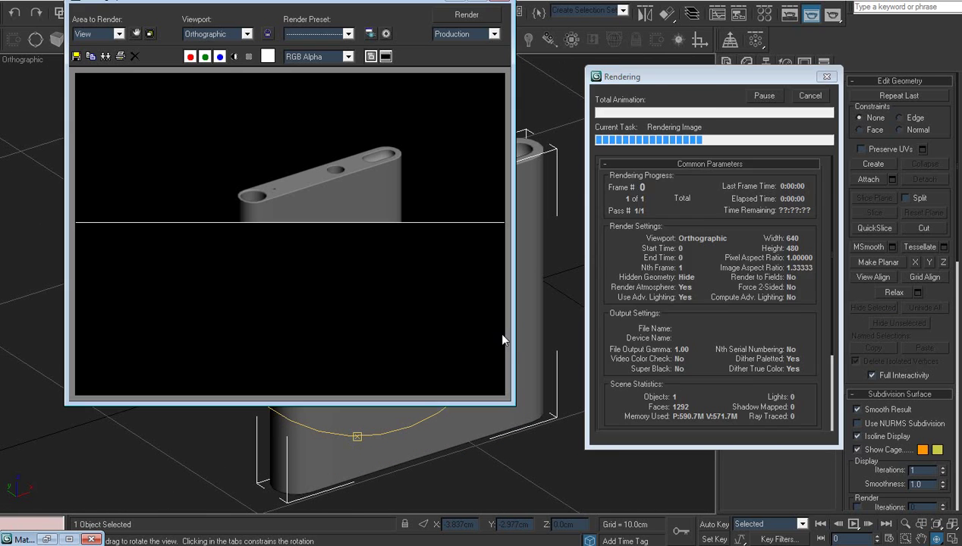
click(497, 1)
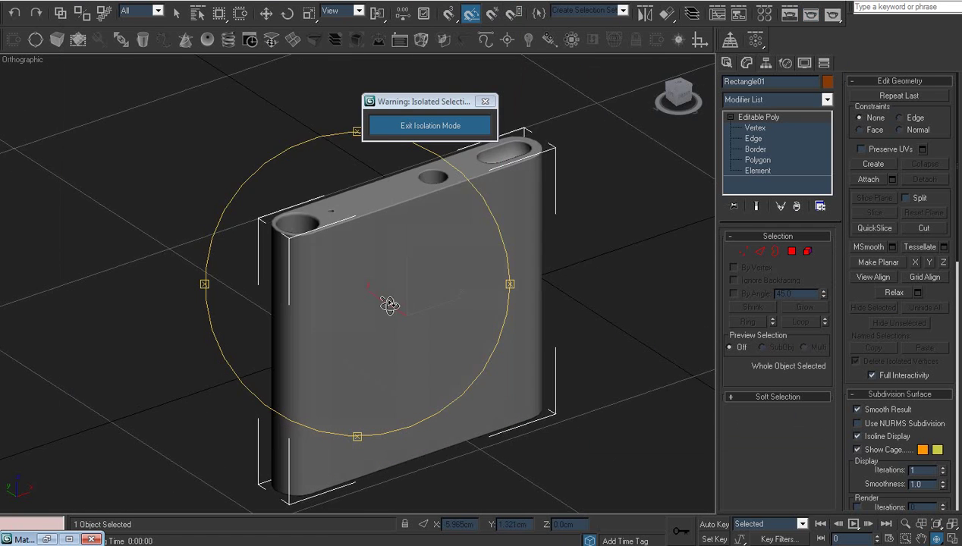
mouse_move(388, 303)
mouse_down()
mouse_move(362, 294)
mouse_move(363, 317)
mouse_move(509, 319)
mouse_move(357, 348)
mouse_move(425, 275)
mouse_move(386, 315)
mouse_move(369, 204)
mouse_move(386, 295)
mouse_move(416, 333)
mouse_move(395, 352)
mouse_move(447, 360)
mouse_move(425, 357)
mouse_move(425, 322)
mouse_up()
Connect the slot's edge ring with a slide of 96 to add a support loop near its inner rim.
key(F4)
scroll(425, 319, up, 2)
key(2)
key(w)
click(413, 317)
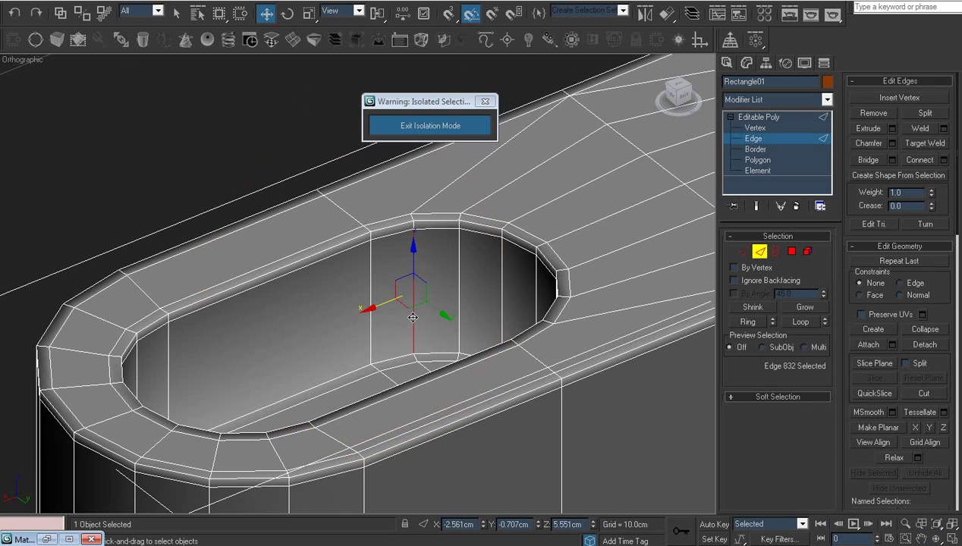
key(alt+r)
right_click(412, 317)
click(327, 419)
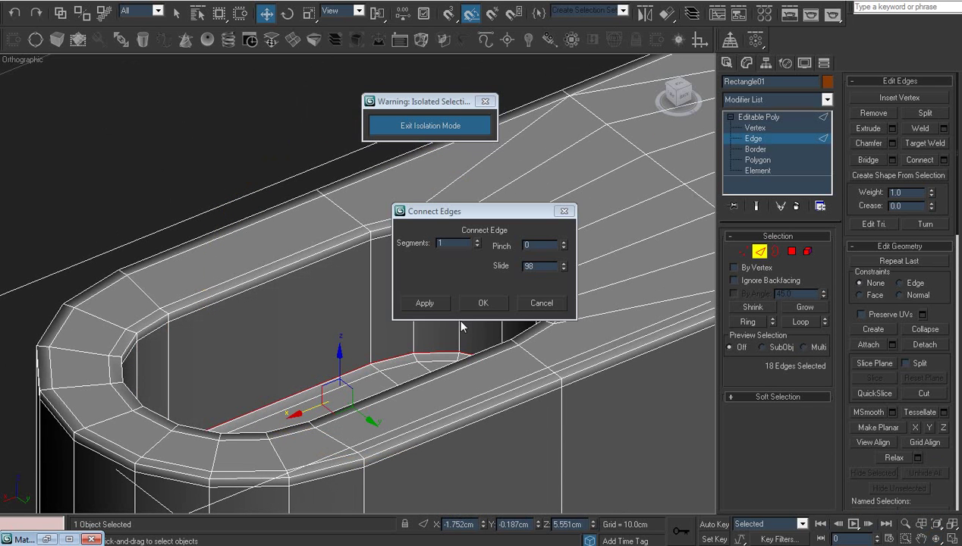
double_click(541, 266)
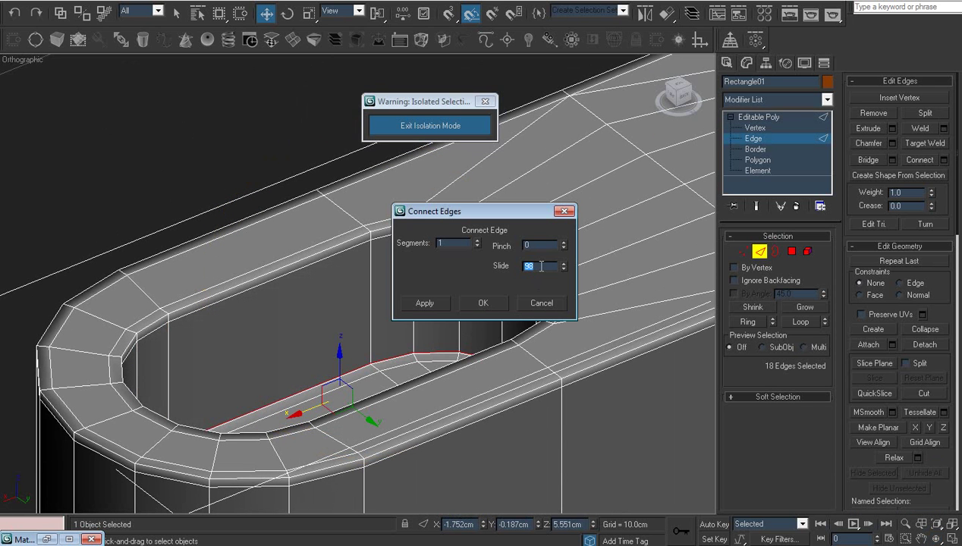
text(96)
key(Return)
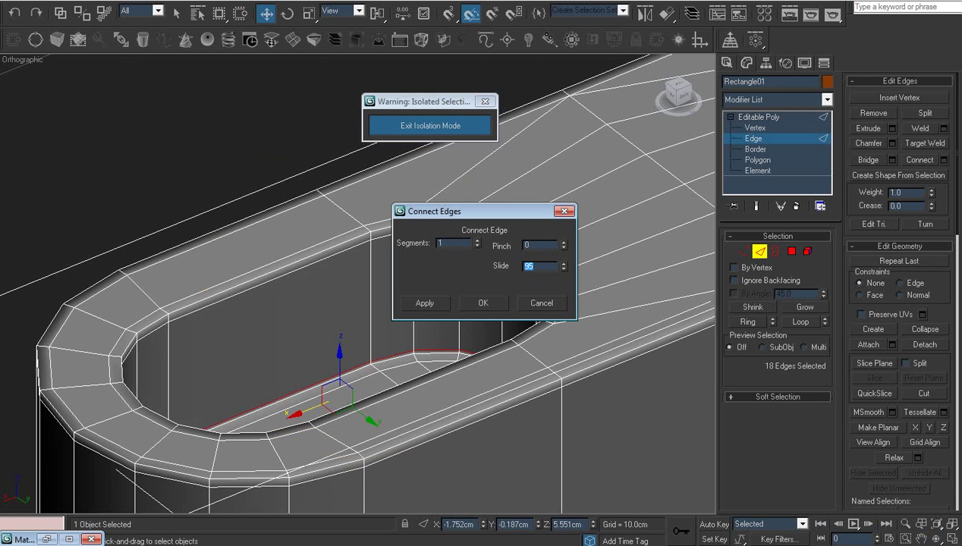
click(490, 310)
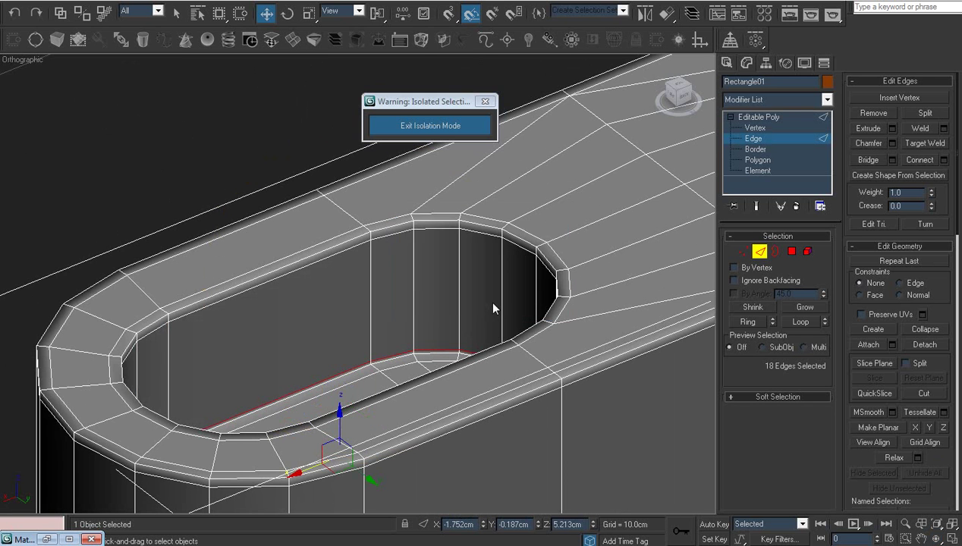
Select the round hole's top edge loop and raise it slightly in Z.
scroll(488, 298, down, 3)
scroll(285, 400, up, 4)
middle_drag(285, 399, 317, 377)
scroll(317, 377, down, 2)
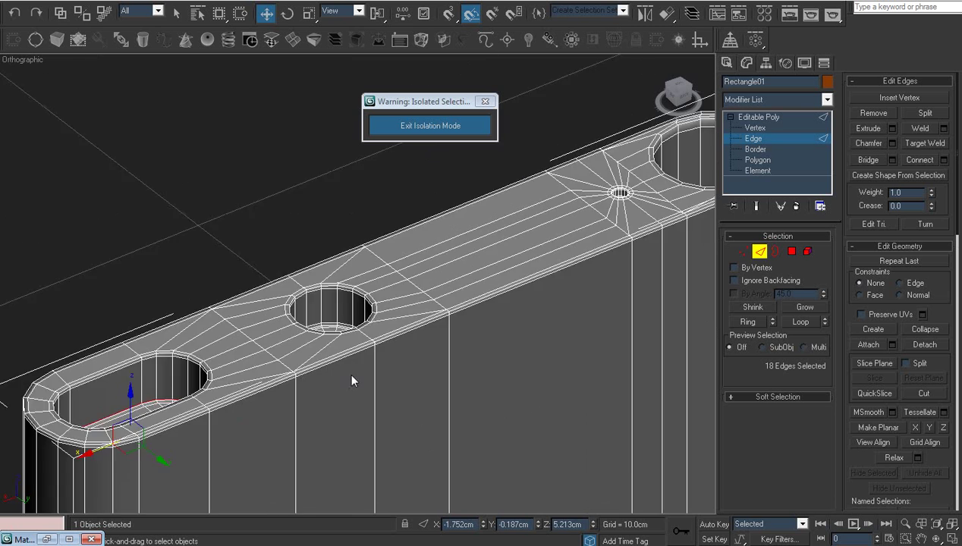
scroll(352, 377, down, 2)
scroll(496, 386, up, 5)
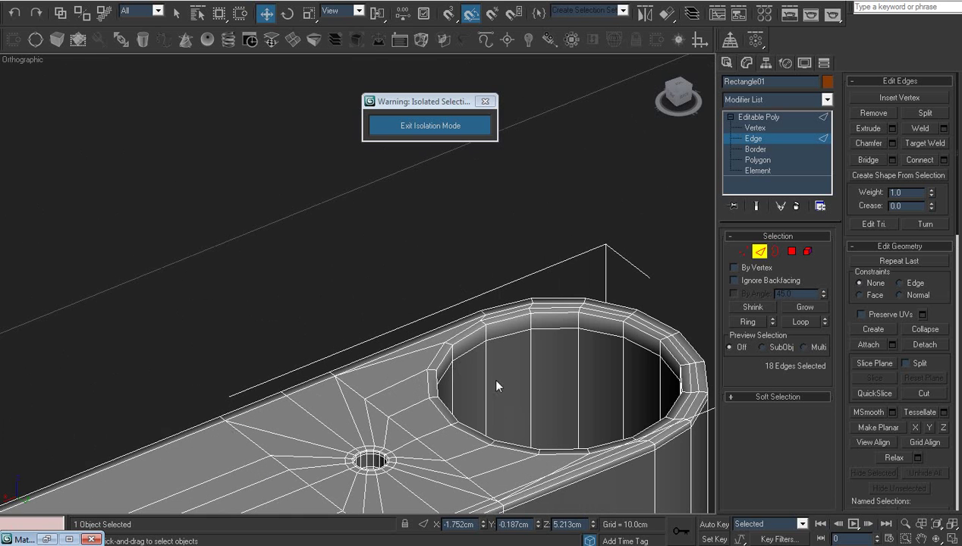
double_click(543, 332)
middle_drag(561, 348, 431, 354)
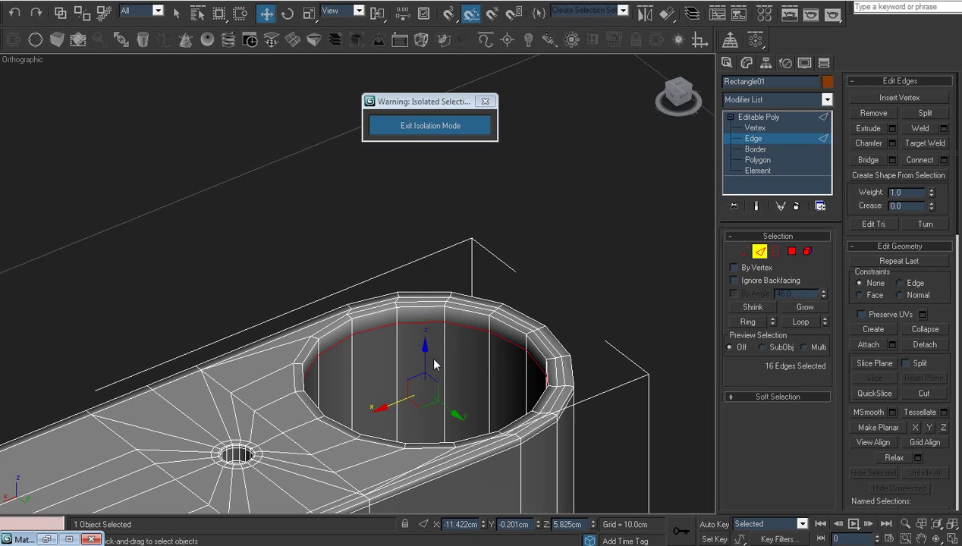
drag(427, 358, 430, 343)
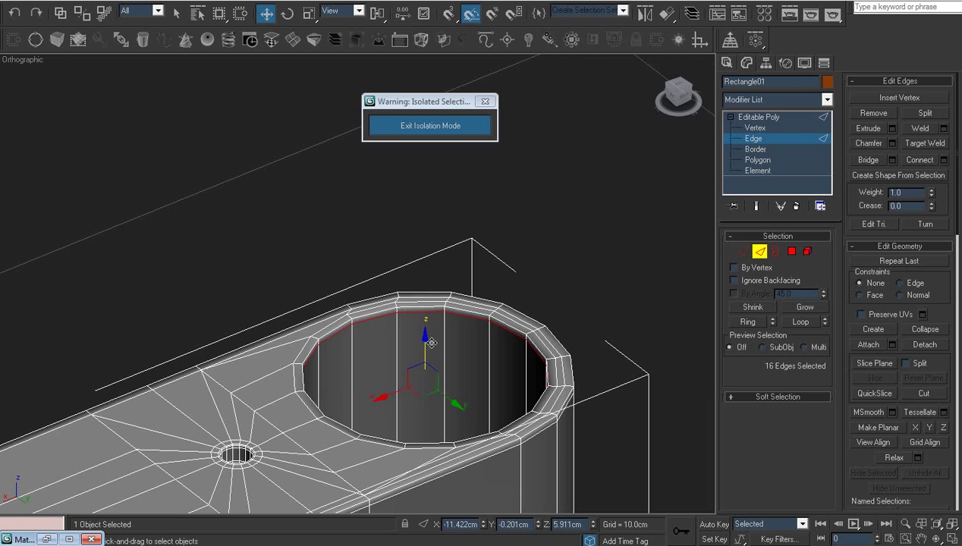
scroll(430, 342, down, 2)
click(924, 538)
mouse_move(554, 378)
mouse_down()
mouse_move(343, 350)
mouse_move(425, 334)
mouse_up()
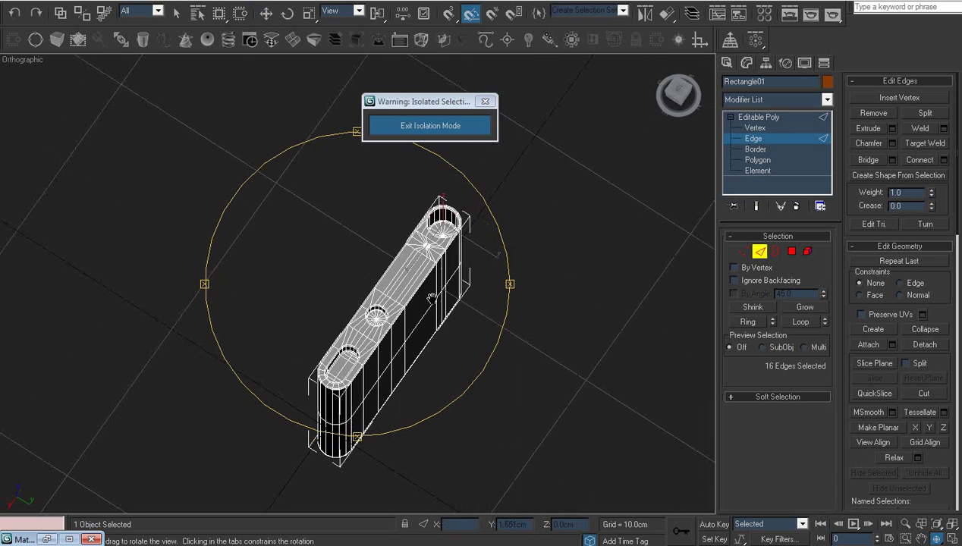
Leave edge editing, reselect the slab and set its object colour to black.
click(768, 119)
click(538, 345)
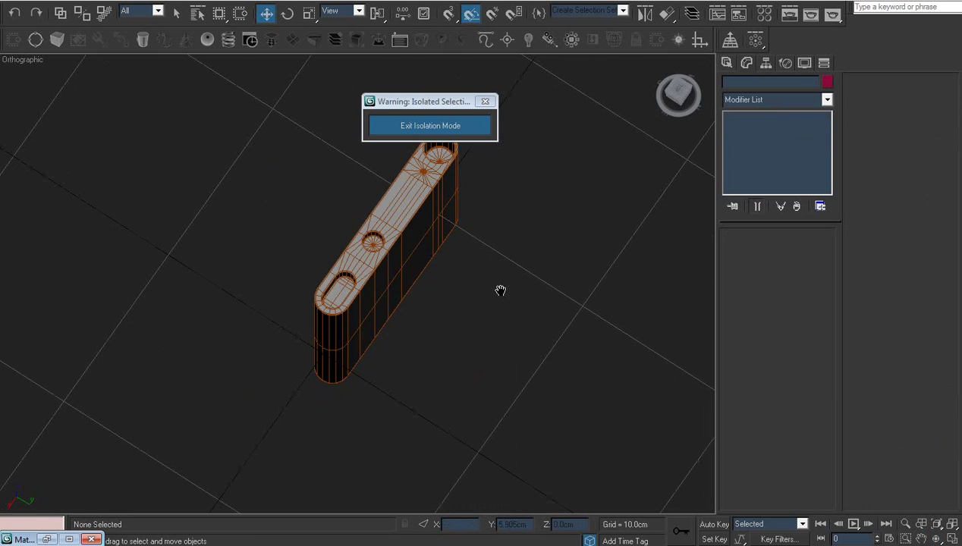
click(936, 538)
mouse_move(524, 343)
mouse_down()
mouse_move(443, 258)
mouse_move(393, 269)
mouse_up()
right_click(393, 267)
click(393, 262)
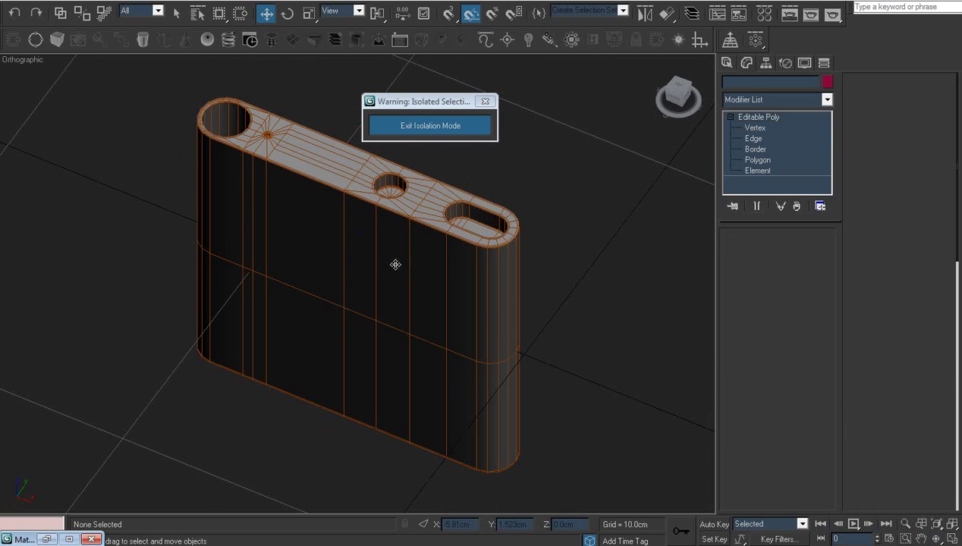
click(827, 82)
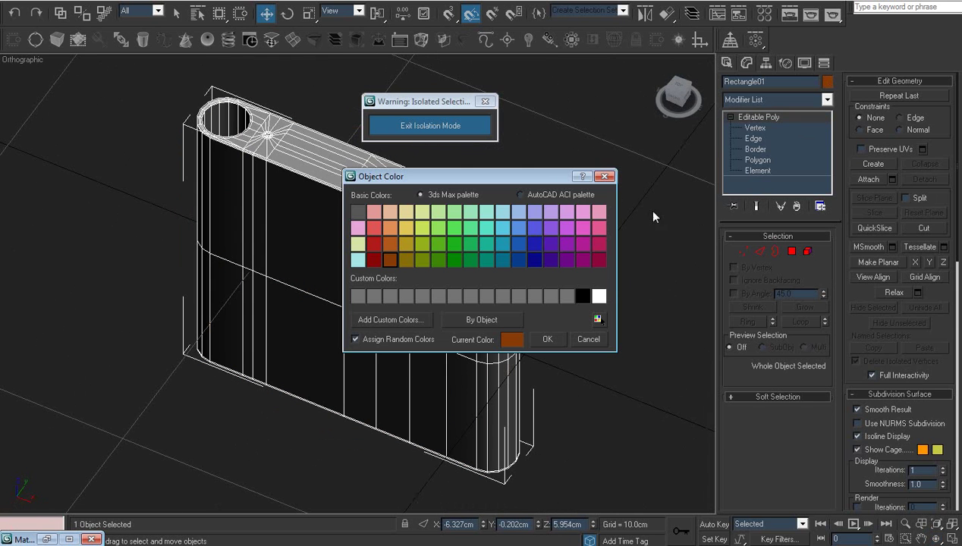
click(582, 296)
click(548, 338)
Exit isolation so the reference planes reappear around the slab, viewed front-on.
click(573, 347)
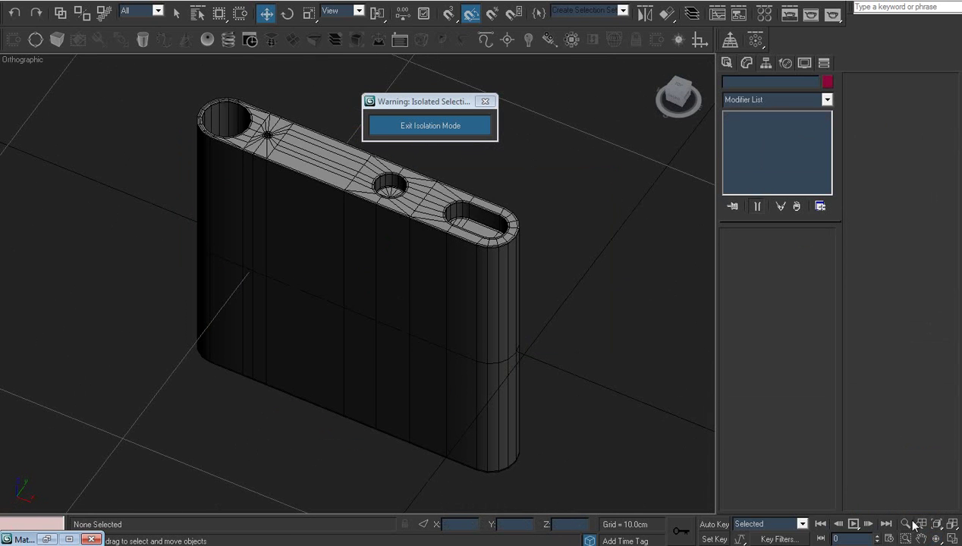
click(937, 538)
drag(337, 313, 322, 294)
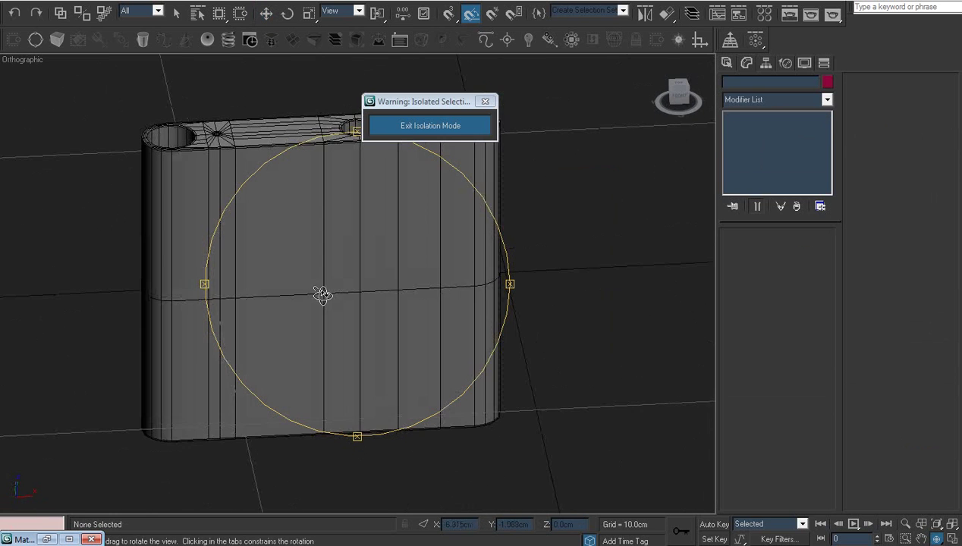
click(430, 125)
Frame the slab in the front view, then orbit to an elevated perspective of the scene.
key(f)
scroll(384, 277, up, 5)
key(w)
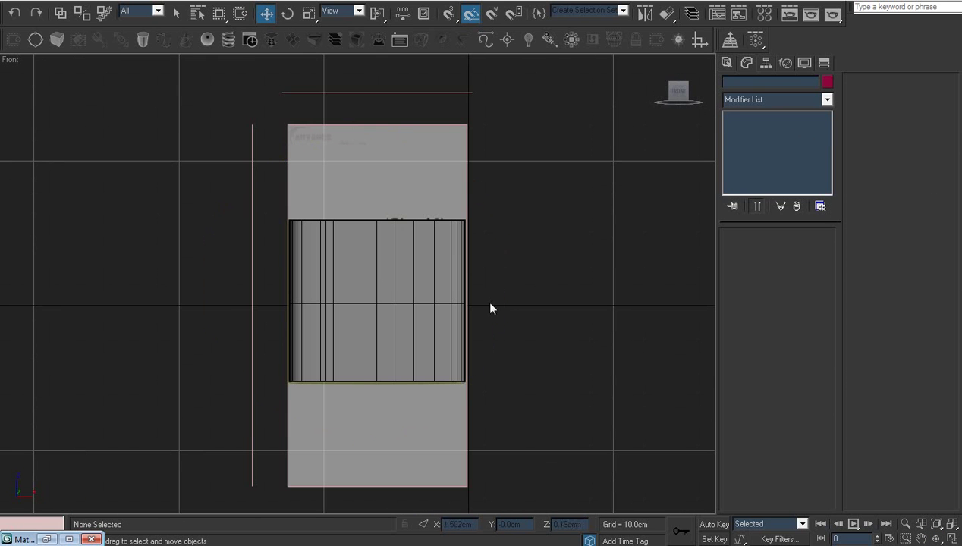
key(p)
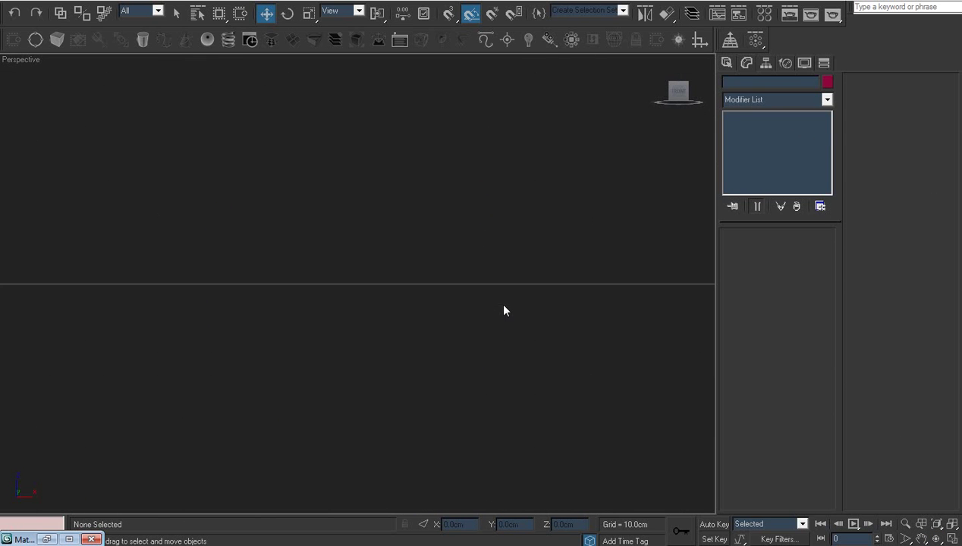
click(934, 539)
drag(356, 319, 285, 286)
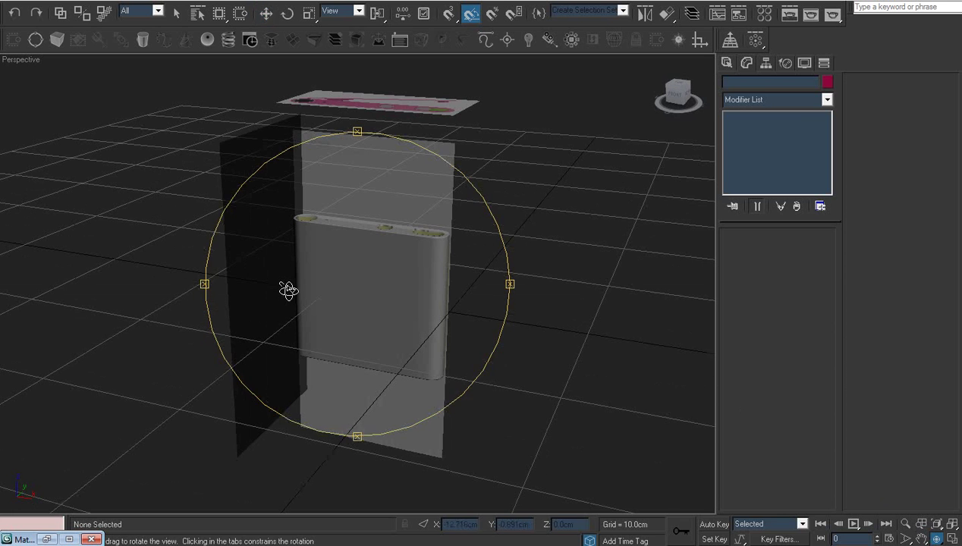
key(w)
In the Layer Manager, expand Layer01 and toggle plane visibility to identify Plane01.
click(692, 15)
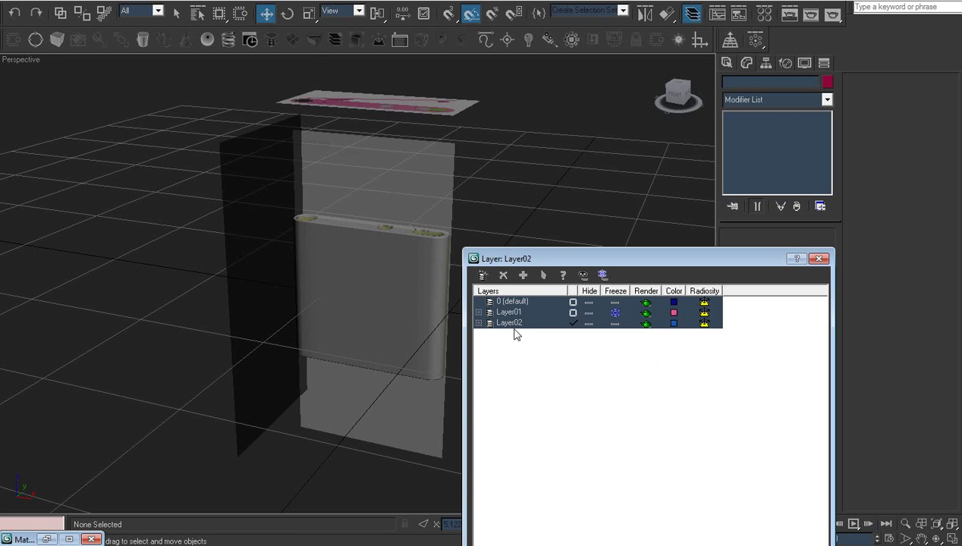
click(479, 312)
click(588, 333)
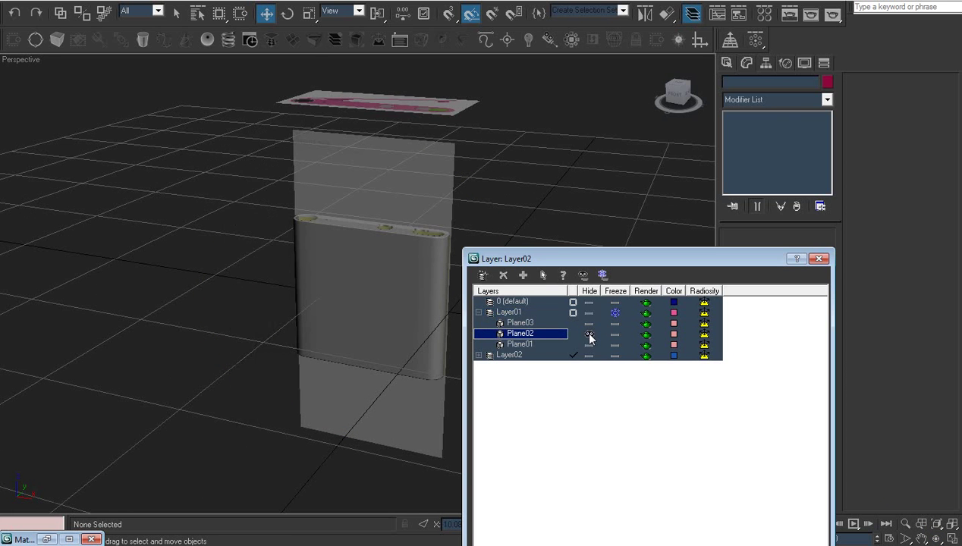
click(589, 334)
click(589, 323)
click(589, 345)
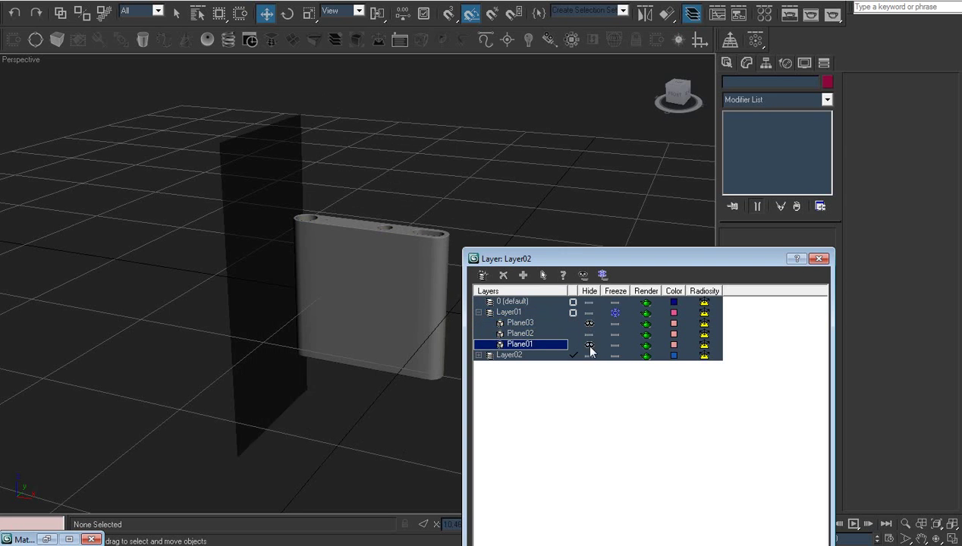
click(587, 322)
click(589, 345)
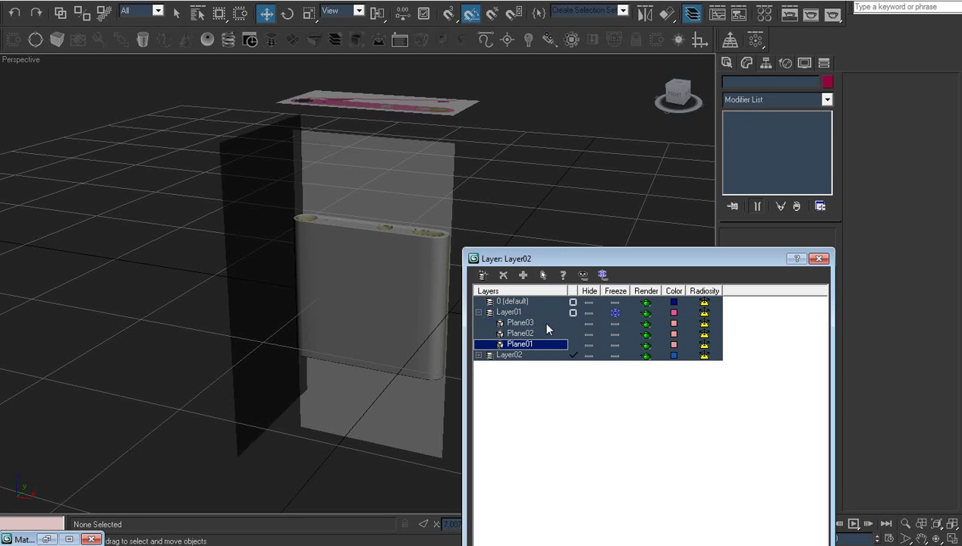
Select Plane01, move it forward along Y to overlay the slab, and check the front view.
click(542, 275)
click(818, 258)
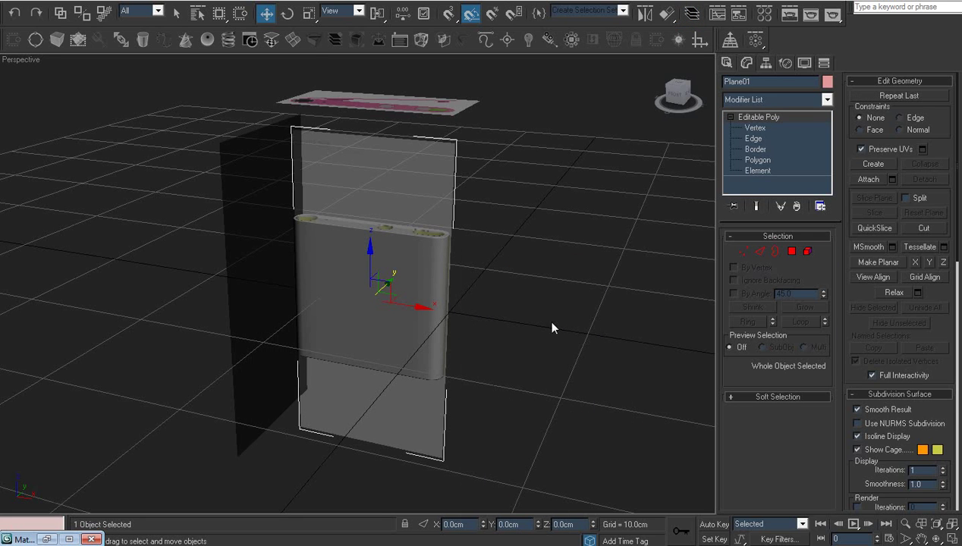
click(936, 538)
mouse_move(394, 334)
mouse_down()
mouse_move(416, 302)
mouse_move(350, 318)
mouse_up()
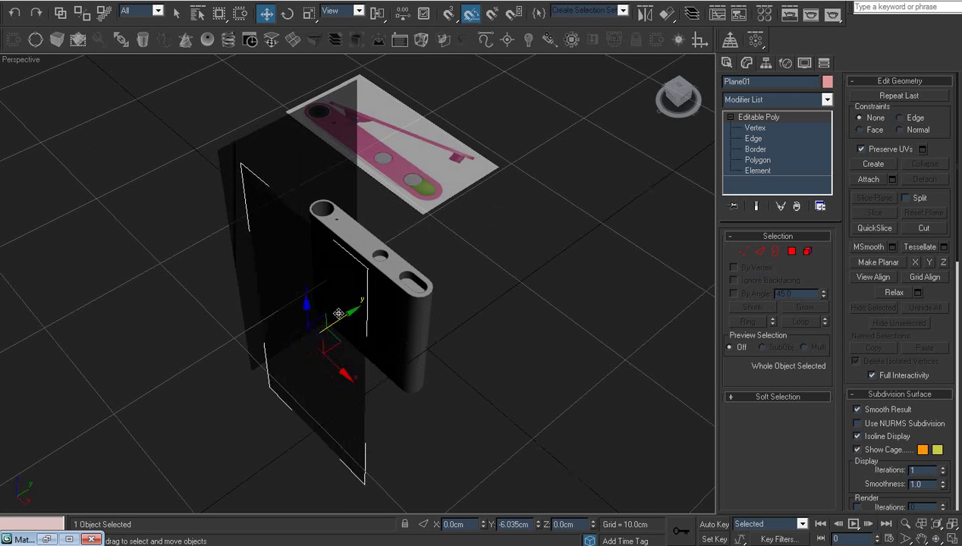
click(438, 335)
key(f)
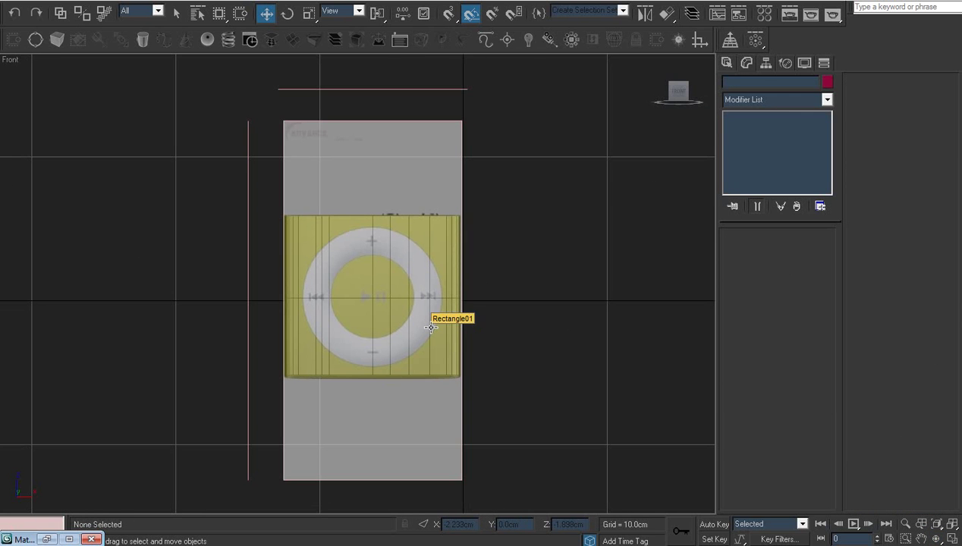